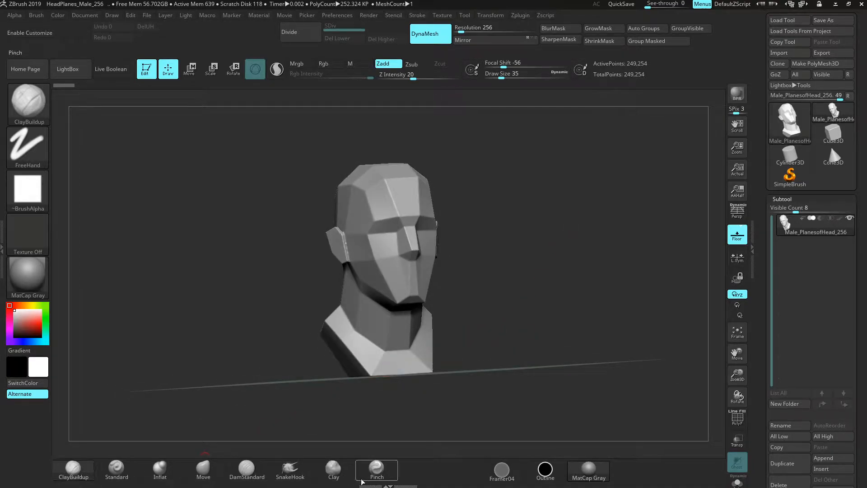
mouse_move(603, 296)
mouse_down()
mouse_move(577, 269)
mouse_move(584, 258)
mouse_up()
key(s)
drag(585, 256, 581, 256)
drag(586, 257, 603, 259)
key(s)
drag(603, 260, 580, 267)
drag(538, 244, 513, 241)
drag(420, 249, 432, 269)
key(ctrl+z)
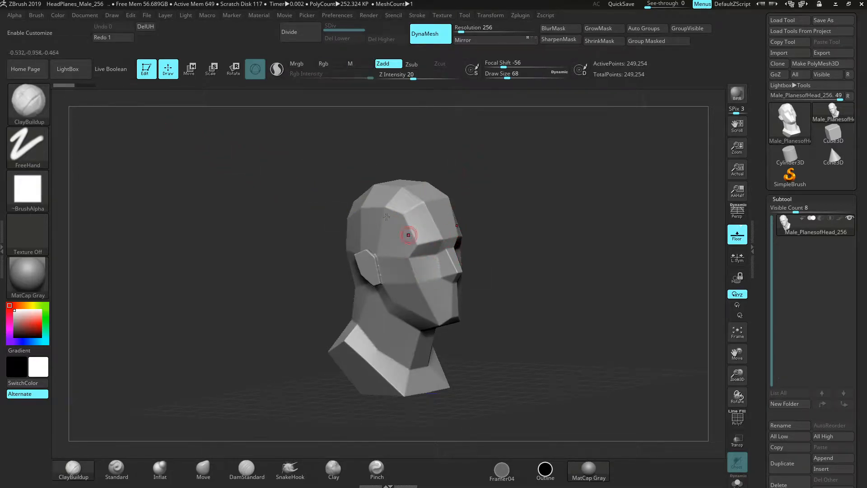
Reload the HeadPlanes_Male_256.ZPR project from the Head planes folder, replacing the current project.
click(67, 69)
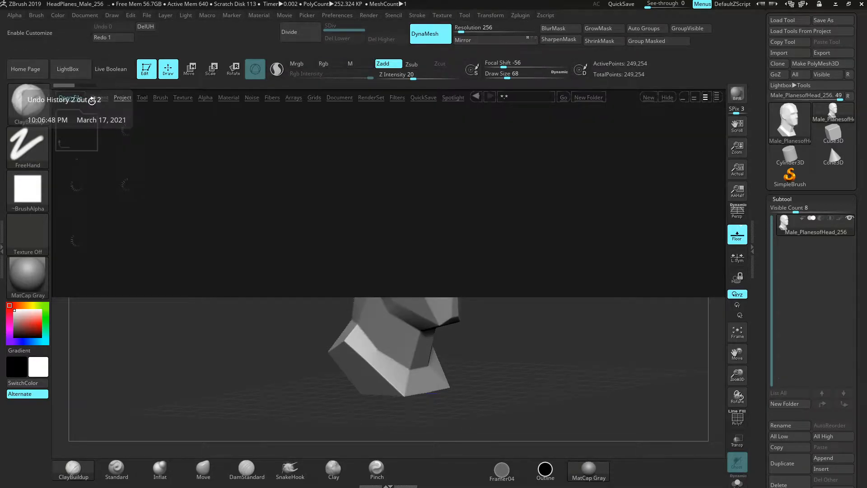
double_click(127, 183)
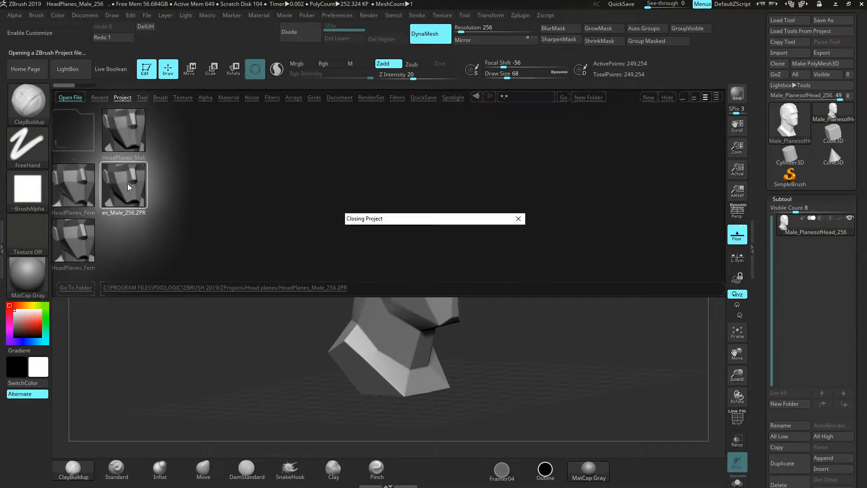
click(465, 269)
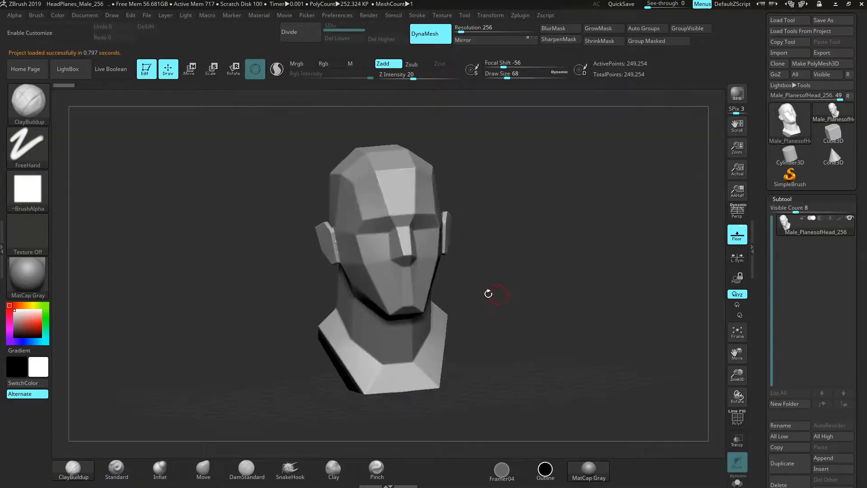
Set the ClayBuildup draw size to 124 and lay vertical strokes over the brow and eye area.
shift+drag(508, 311, 542, 295)
key(space)
mouse_move(407, 199)
mouse_down()
mouse_move(425, 221)
mouse_move(426, 212)
mouse_move(415, 238)
mouse_up()
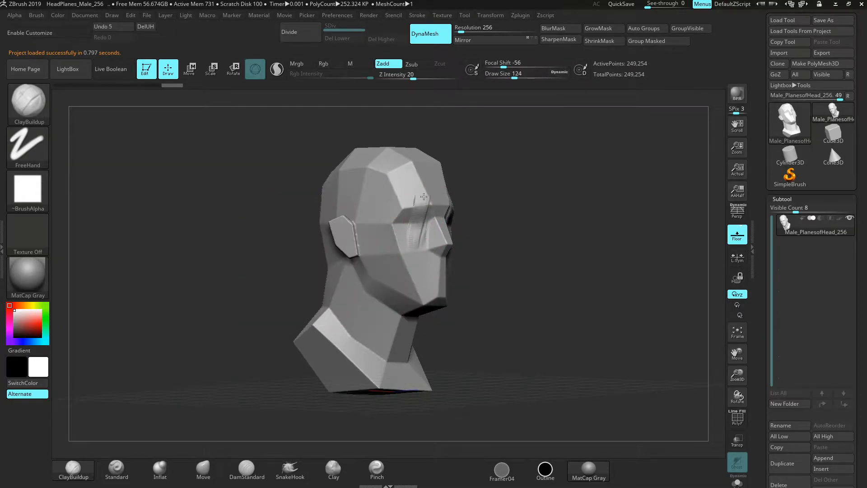
drag(415, 197, 397, 234)
drag(411, 201, 411, 229)
Build up the side neck muscle with long ClayBuildup strokes running from behind the ear to the collar base.
mouse_move(574, 265)
mouse_down()
mouse_move(608, 256)
mouse_move(611, 269)
mouse_up()
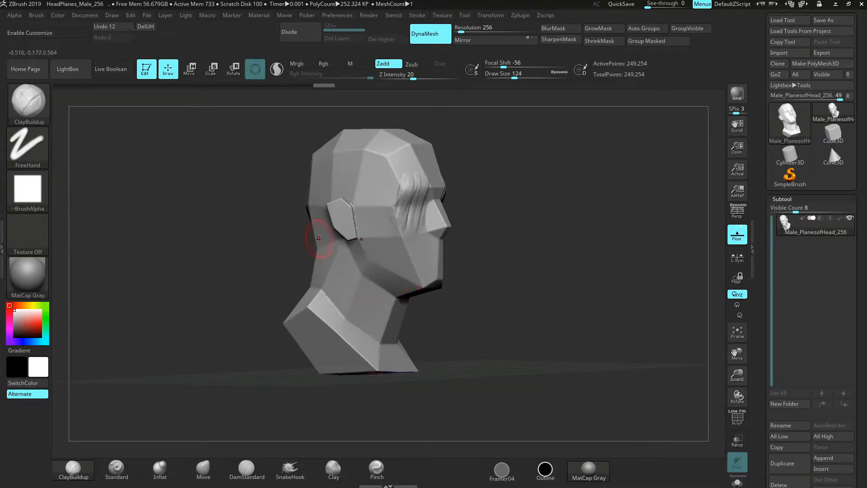
drag(326, 243, 345, 294)
drag(327, 244, 379, 357)
drag(335, 259, 336, 246)
drag(563, 300, 583, 300)
drag(322, 229, 332, 252)
drag(370, 336, 380, 356)
drag(506, 312, 447, 296)
drag(572, 314, 597, 320)
drag(312, 264, 342, 311)
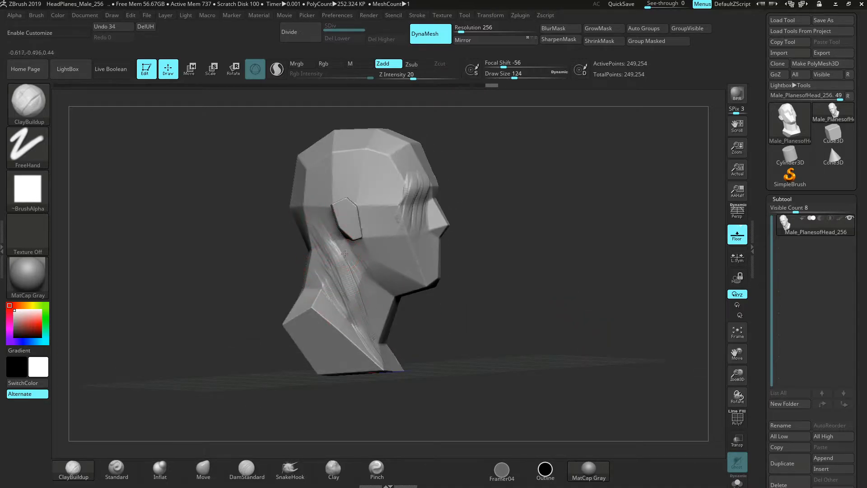
Add ClayBuildup strokes along the jawline toward the chin and undo the stray strokes on the cheek.
drag(547, 295, 557, 298)
mouse_move(428, 325)
mouse_down()
mouse_move(395, 304)
mouse_move(408, 267)
mouse_move(407, 282)
mouse_up()
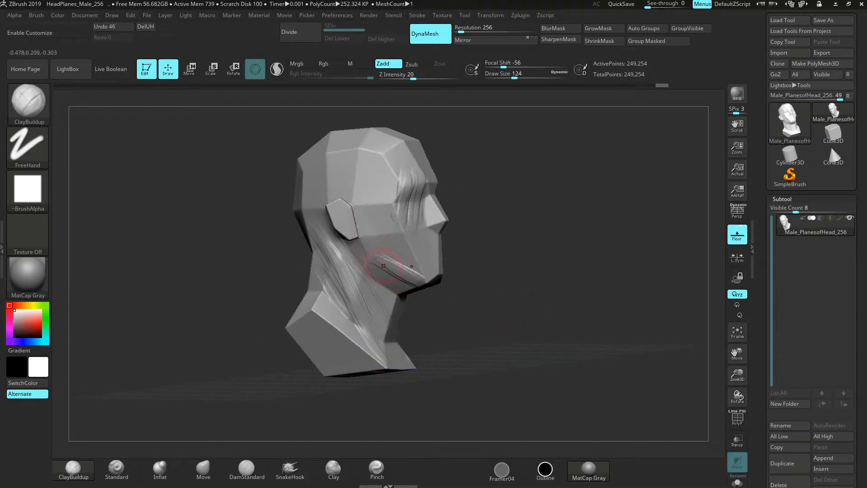
mouse_move(465, 288)
mouse_down()
mouse_move(458, 294)
mouse_move(459, 282)
mouse_move(439, 278)
mouse_up()
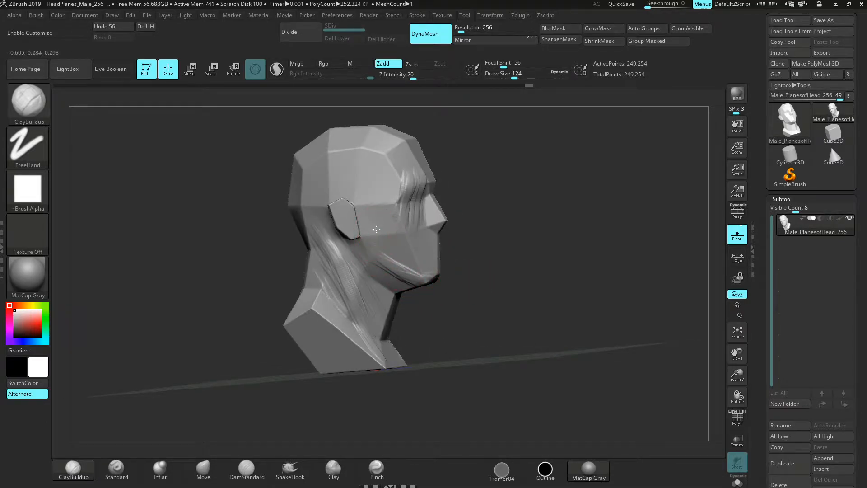
key(ctrl+z)
key(ctrl+z)
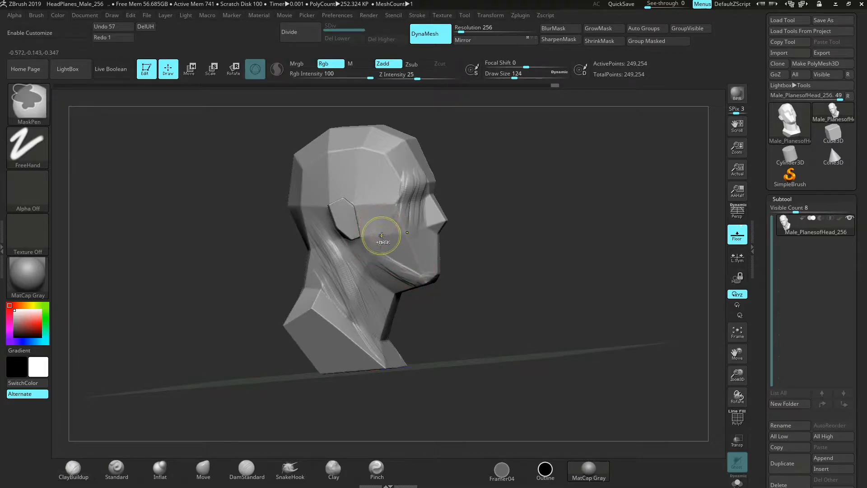
drag(370, 258, 416, 279)
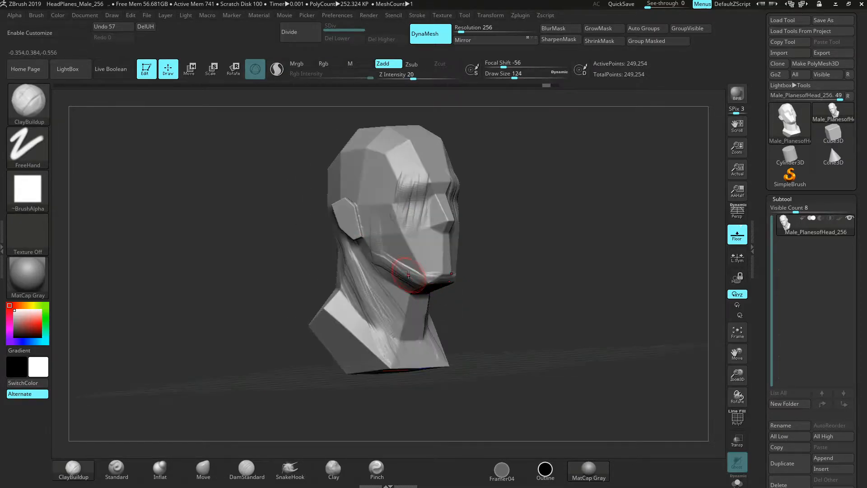
Add ClayBuildup strokes around the chin and across the area beneath it.
drag(477, 283, 435, 274)
drag(571, 282, 574, 252)
drag(404, 306, 409, 299)
drag(411, 298, 443, 297)
Try ClayBuildup strokes on the jaw and temple, and undo them.
drag(583, 271, 570, 274)
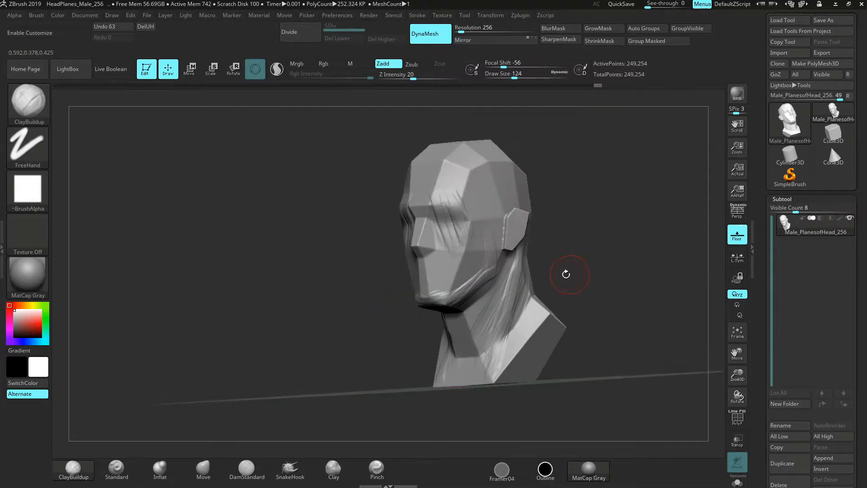
drag(437, 287, 476, 263)
key(ctrl+z)
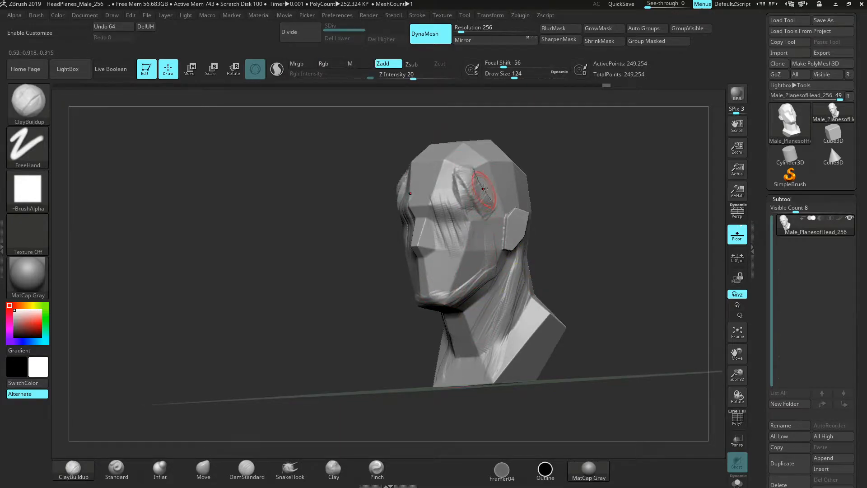
drag(471, 170, 475, 198)
key(ctrl+z)
key(ctrl+z)
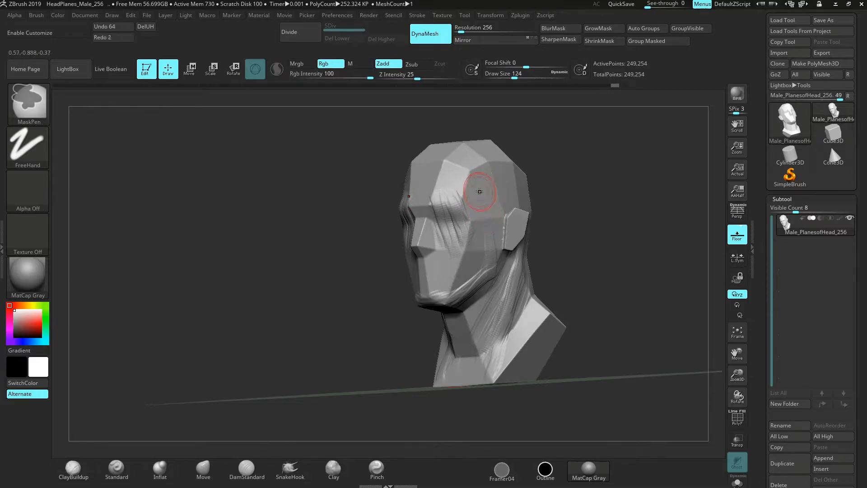
key(ctrl+z)
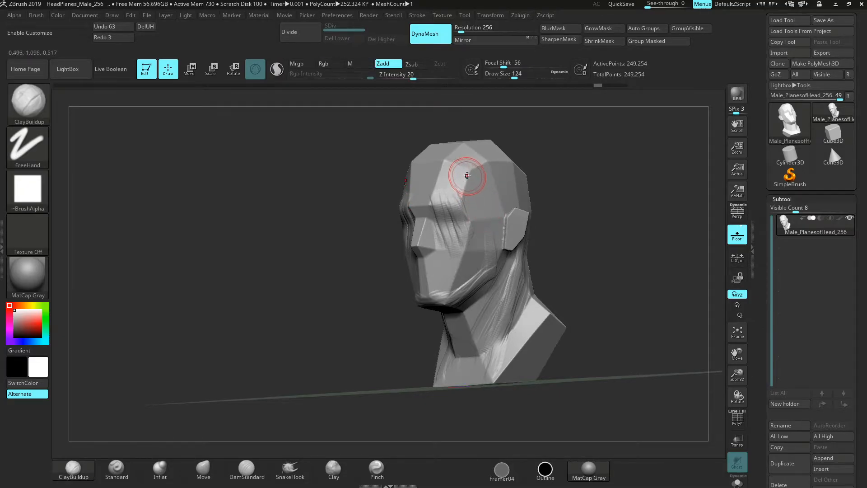
Try ClayBuildup strokes across the forehead and outer brow, and undo them.
drag(472, 208, 482, 227)
mouse_move(544, 192)
mouse_down()
mouse_move(588, 181)
mouse_move(557, 183)
mouse_move(557, 197)
mouse_up()
key(ctrl+z)
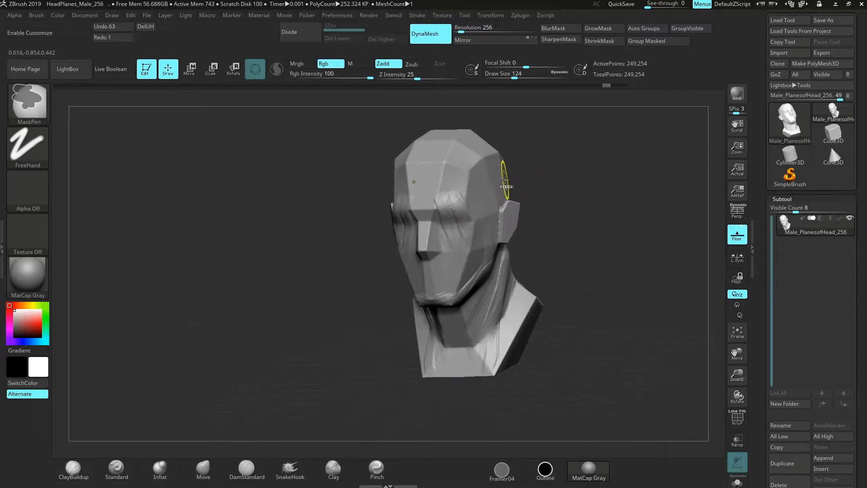
drag(440, 174, 476, 176)
key(ctrl+z)
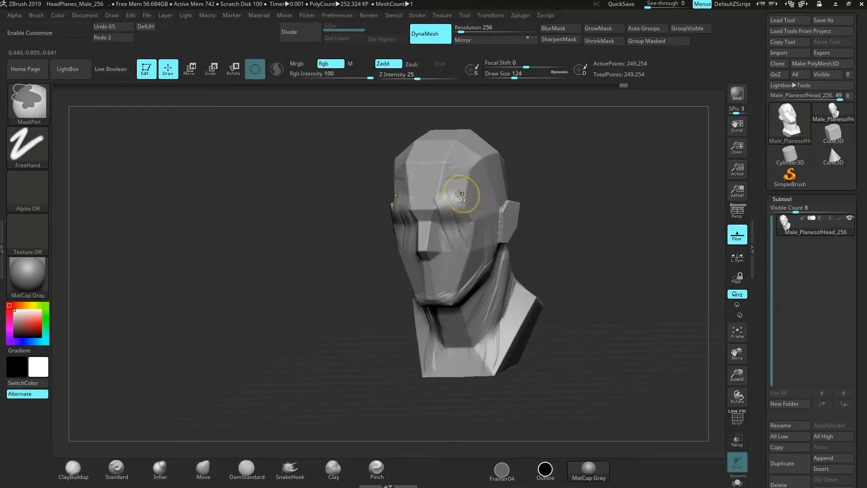
key(ctrl+z)
key(ctrl+z)
key(ctrl+z)
key(ctrl+z)
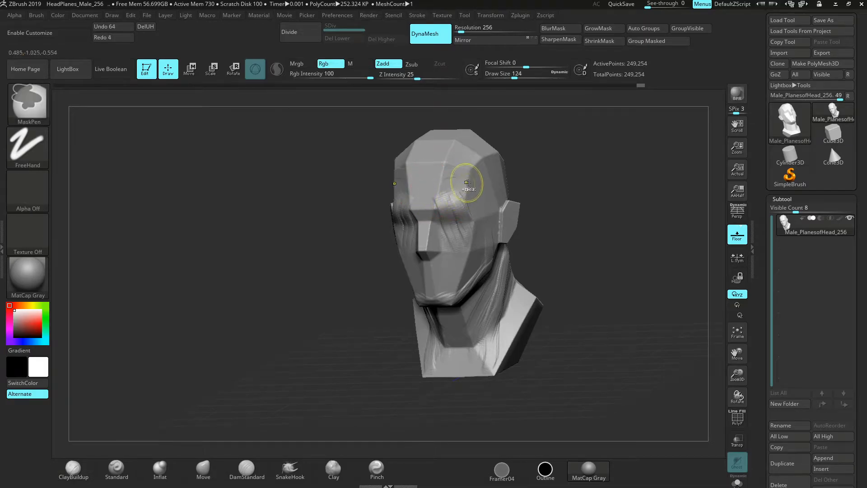
Add more ClayBuildup strokes from the outer brow down over the eye area.
drag(556, 165, 515, 176)
drag(451, 196, 460, 238)
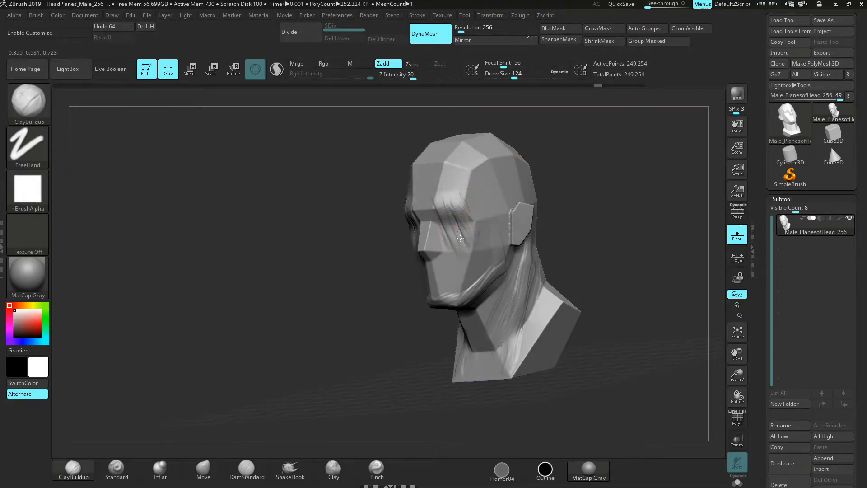
Sculpt horizontal folds across the front of the throat using the Standard brush with a draw size of 49.
click(116, 469)
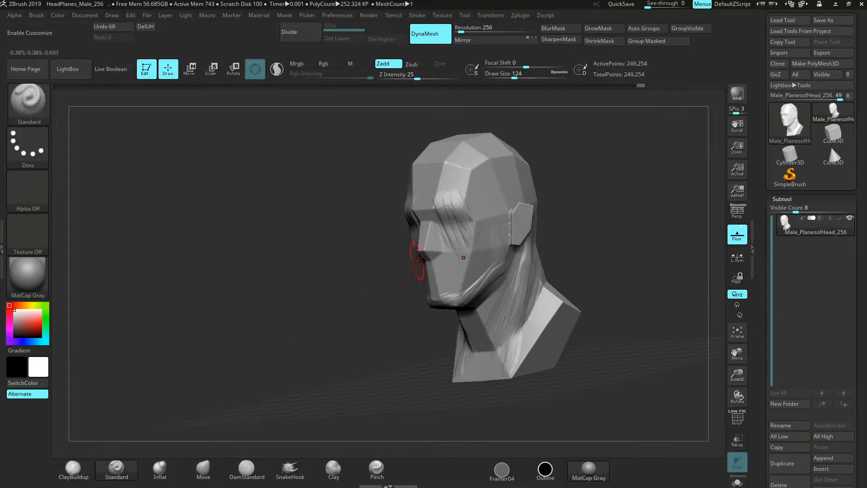
key(space)
drag(451, 250, 443, 249)
mouse_move(640, 226)
mouse_down()
mouse_move(619, 222)
mouse_move(658, 232)
mouse_move(654, 241)
mouse_up()
mouse_move(590, 230)
mouse_down()
mouse_move(610, 200)
mouse_move(602, 199)
mouse_move(630, 209)
mouse_up()
drag(433, 294, 470, 304)
drag(578, 260, 578, 279)
drag(455, 322, 488, 323)
Try carving the side and back of the neck with the Standard brush, and undo the strokes.
mouse_move(571, 274)
mouse_down()
mouse_move(565, 293)
mouse_move(619, 285)
mouse_move(477, 251)
mouse_up()
drag(633, 255, 563, 252)
drag(523, 273, 559, 274)
drag(608, 260, 603, 279)
mouse_move(526, 301)
alt+mouse_down()
mouse_move(575, 294)
mouse_move(580, 274)
mouse_move(518, 276)
alt+mouse_up()
key(ctrl+z)
key(ctrl+z)
key(ctrl+z)
key(space)
key(ctrl+z)
Try carving a crease along the base of the skull with the Standard brush, and undo the recent strokes.
alt+drag(571, 265, 523, 274)
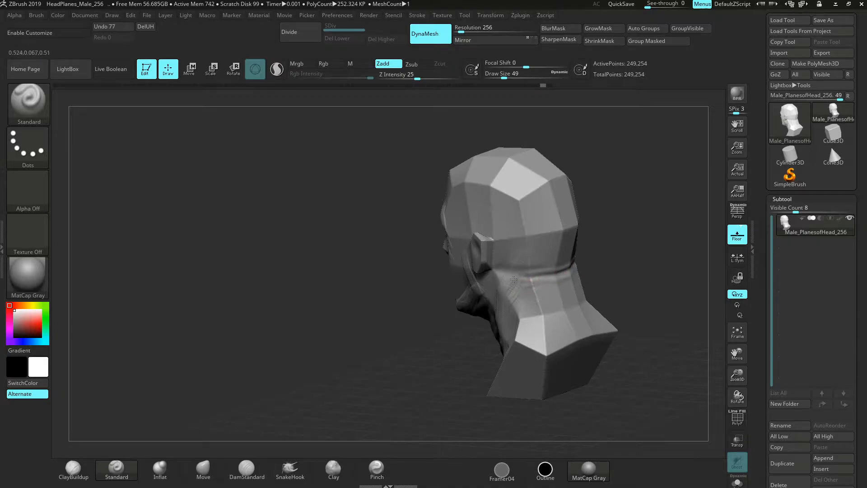
key(ctrl+z)
key(ctrl+z)
key(ctrl+z)
key(ctrl+z)
key(ctrl+z)
key(ctrl+z)
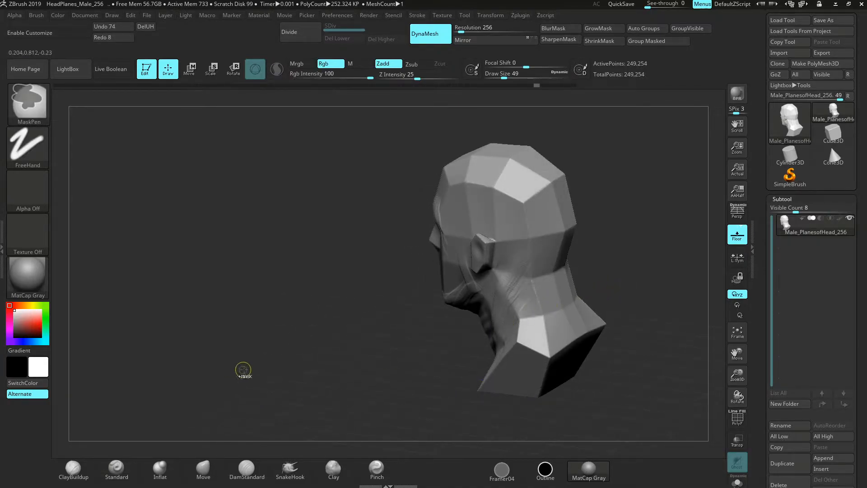
key(ctrl+z)
key(ctrl+z)
Inflate parts of the head using the Inflat brush with a draw size of 136 and Z Intensity 10, undoing unwanted strokes.
click(158, 468)
key(space)
drag(240, 333, 263, 332)
drag(689, 148, 645, 156)
mouse_move(554, 209)
mouse_down()
mouse_move(557, 194)
mouse_move(601, 197)
mouse_up()
key(ctrl+z)
key(space)
mouse_move(548, 193)
mouse_down()
mouse_move(539, 199)
mouse_move(544, 190)
mouse_up()
mouse_move(638, 280)
mouse_down()
mouse_move(682, 262)
mouse_move(669, 277)
mouse_move(654, 275)
mouse_move(573, 236)
mouse_move(518, 236)
mouse_move(544, 234)
mouse_up()
key(space)
key(ctrl+z)
key(space)
key(space)
mouse_move(650, 229)
mouse_down()
mouse_move(625, 237)
mouse_move(642, 234)
mouse_up()
Remesh the head with DynaMesh at resolution 256 and smooth the sculpted surface.
ctrl+drag(643, 204, 652, 242)
shift+drag(531, 233, 542, 235)
drag(640, 222, 649, 215)
alt+drag(648, 215, 632, 242)
Return to the ClayBuildup brush and smooth the rough strokes around the brow, eye socket and temple.
drag(560, 271, 611, 255)
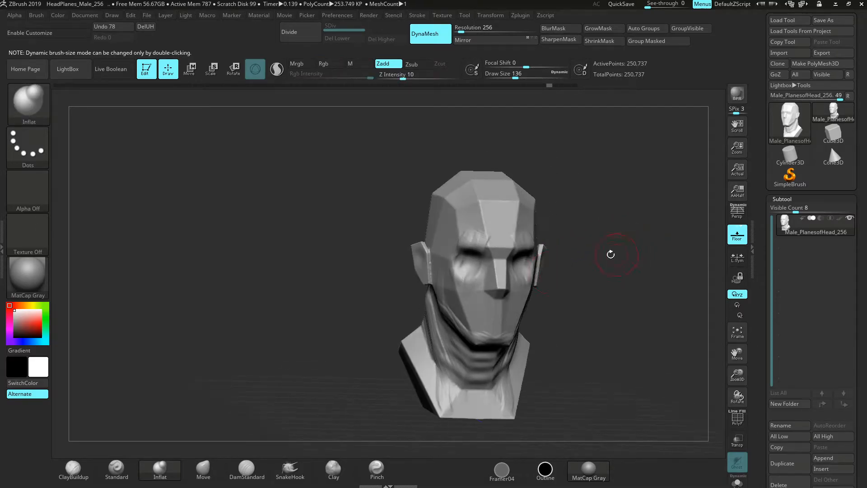
click(73, 470)
drag(604, 217, 628, 221)
shift+drag(465, 259, 461, 247)
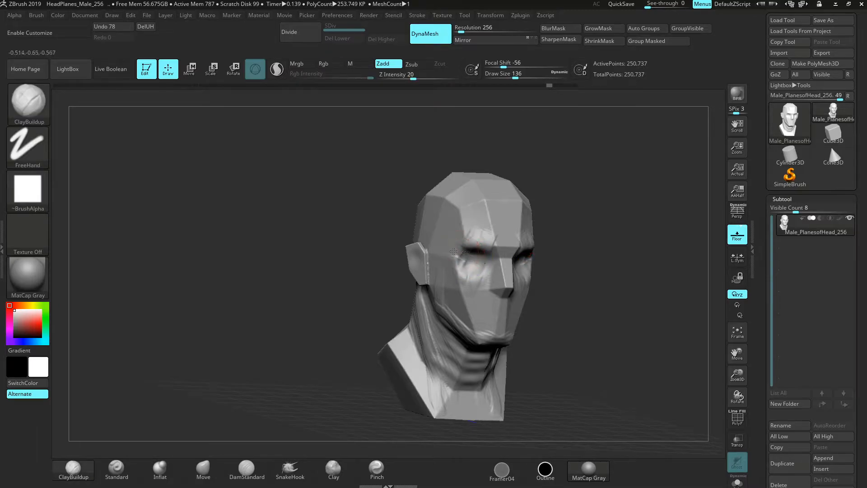
drag(565, 218, 594, 216)
mouse_move(455, 267)
shift+mouse_down()
mouse_move(473, 248)
mouse_move(455, 246)
mouse_move(483, 255)
mouse_move(487, 229)
mouse_move(471, 240)
mouse_move(495, 240)
mouse_move(458, 238)
shift+mouse_up()
drag(572, 222, 501, 202)
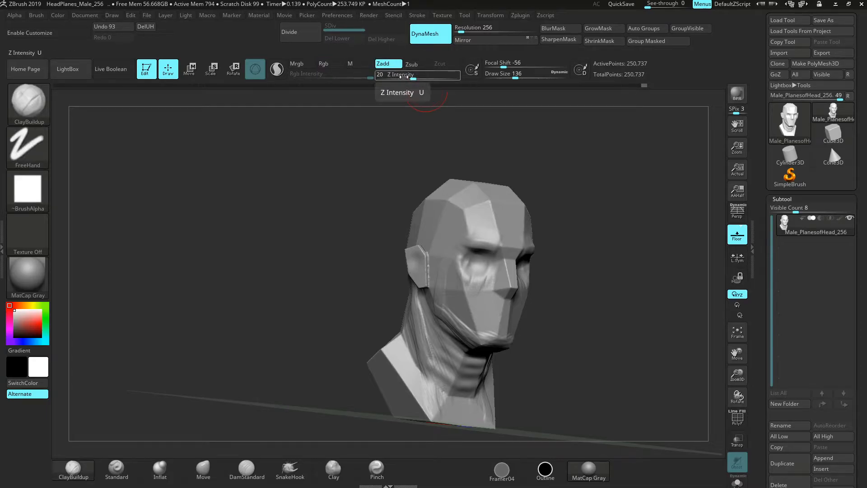
Set the Smooth brush's Z Intensity to 15 and soften the cheek, jawline and neck.
key(shift)
key(shift)
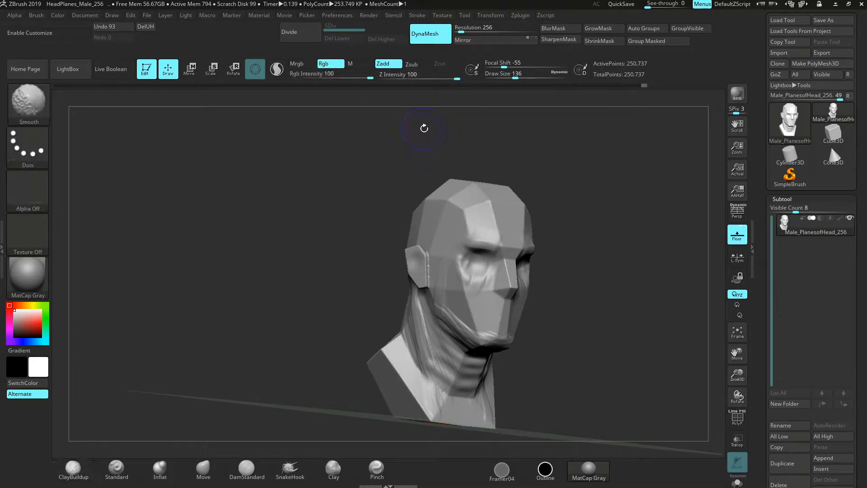
drag(426, 78, 409, 79)
drag(584, 296, 608, 291)
mouse_move(437, 289)
shift+mouse_down()
mouse_move(444, 253)
mouse_move(439, 286)
mouse_move(477, 280)
mouse_move(452, 253)
mouse_move(473, 266)
shift+mouse_up()
drag(583, 259, 542, 261)
shift+drag(447, 262, 442, 269)
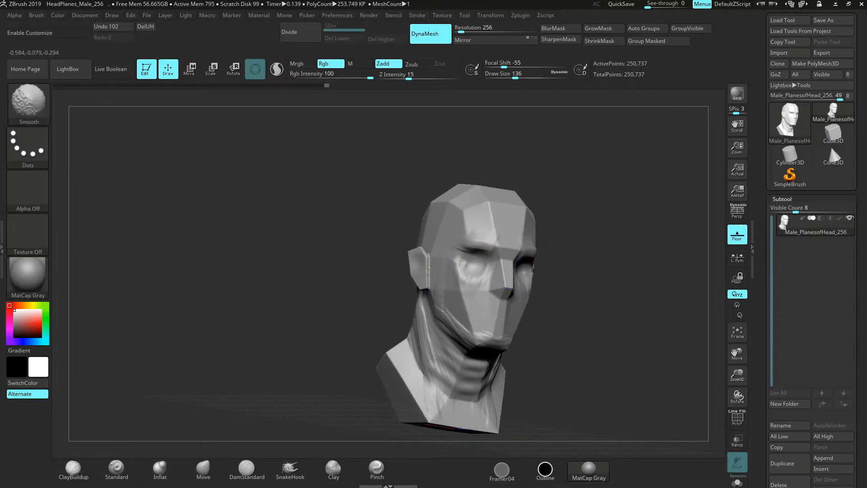
shift+drag(481, 342, 469, 334)
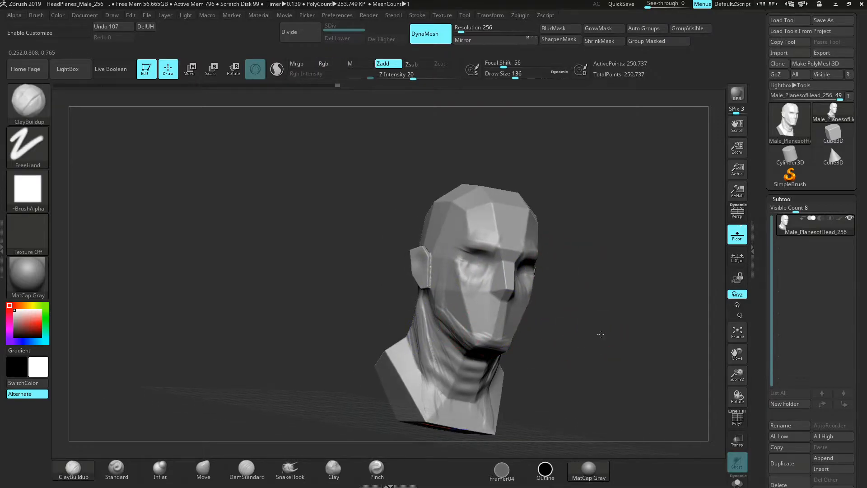
drag(601, 333, 492, 331)
shift+drag(398, 313, 404, 327)
Set the ClayBuildup draw size to 80 for shaping the inside of the ear.
mouse_move(574, 319)
mouse_down()
mouse_move(627, 296)
mouse_move(649, 303)
mouse_up()
key(space)
drag(438, 253, 432, 253)
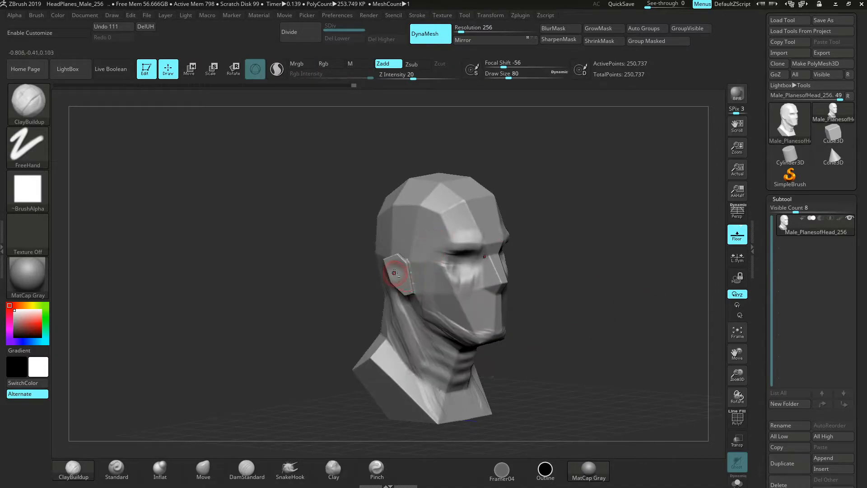
Set the ClayBuildup draw size to 101 and lay strokes down the forehead toward the brow.
key(space)
mouse_move(439, 200)
mouse_down()
mouse_move(458, 231)
mouse_move(438, 196)
mouse_move(456, 222)
mouse_up()
mouse_move(466, 219)
mouse_down()
mouse_move(444, 186)
mouse_move(466, 224)
mouse_move(465, 205)
mouse_up()
mouse_move(544, 200)
mouse_down()
mouse_move(486, 203)
mouse_move(485, 222)
mouse_up()
drag(478, 203, 487, 226)
mouse_move(485, 224)
mouse_down()
mouse_move(477, 202)
mouse_move(468, 225)
mouse_up()
Add sweeping ClayBuildup strokes from the side of the head across the temple toward the outer brow.
drag(538, 226, 565, 218)
drag(422, 202, 437, 218)
drag(434, 212, 449, 237)
drag(434, 202, 457, 229)
mouse_move(435, 204)
mouse_down()
mouse_move(452, 222)
mouse_move(445, 225)
mouse_up()
mouse_move(419, 203)
mouse_down()
mouse_move(438, 222)
mouse_move(434, 216)
mouse_up()
drag(530, 188, 549, 186)
drag(399, 198, 434, 215)
drag(429, 216, 400, 202)
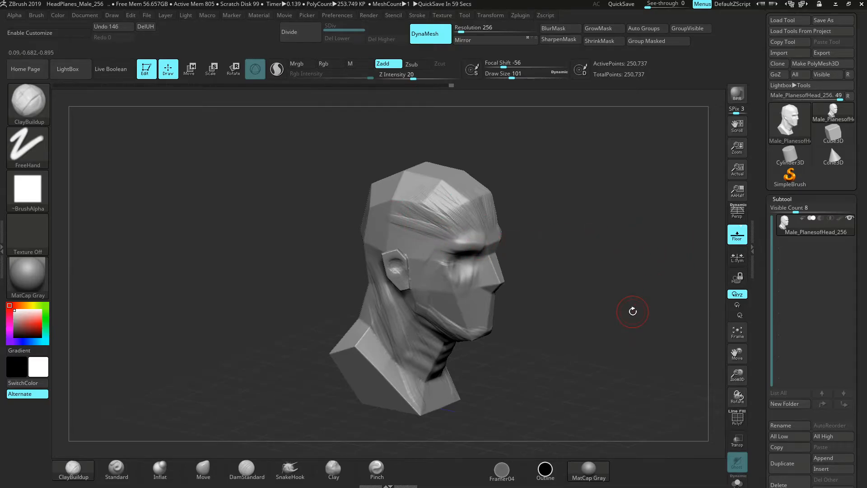
Smooth the new strokes on the temple, side of the head and forehead.
drag(584, 224, 584, 259)
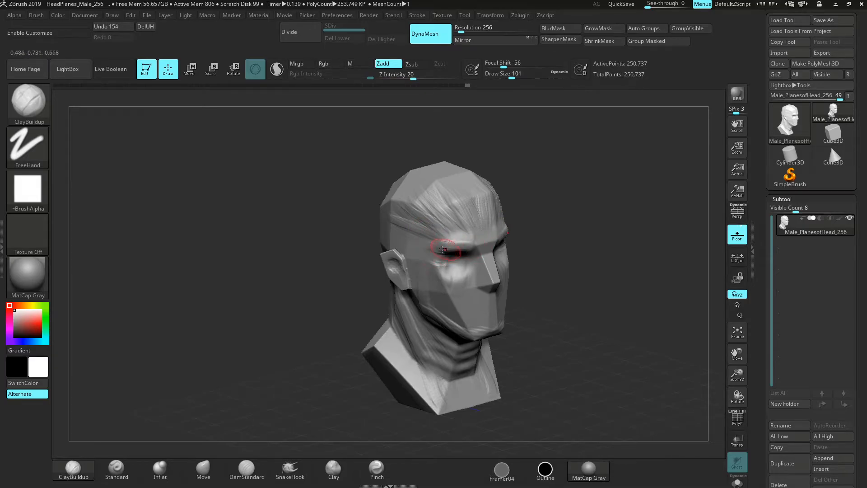
mouse_move(425, 224)
shift+mouse_down()
mouse_move(447, 226)
mouse_move(411, 201)
shift+mouse_up()
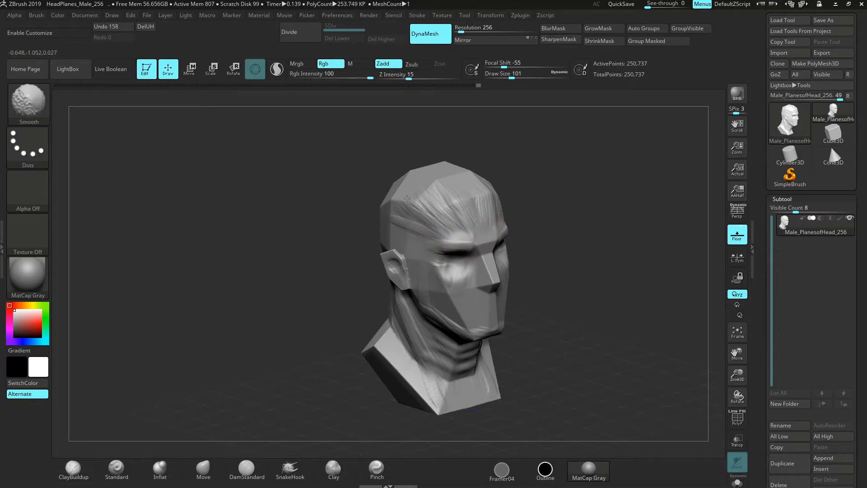
drag(548, 205, 513, 200)
shift+drag(452, 203, 496, 212)
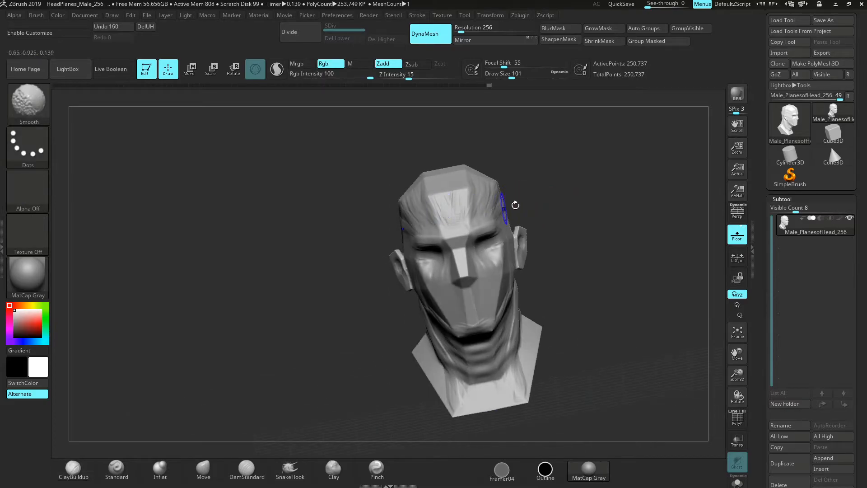
Refine the forehead, temple and brow with additional short ClayBuildup strokes on both sides of the head.
drag(553, 212, 535, 215)
mouse_move(444, 215)
mouse_down()
mouse_move(452, 232)
mouse_move(454, 197)
mouse_up()
drag(548, 180, 547, 194)
drag(473, 226, 479, 204)
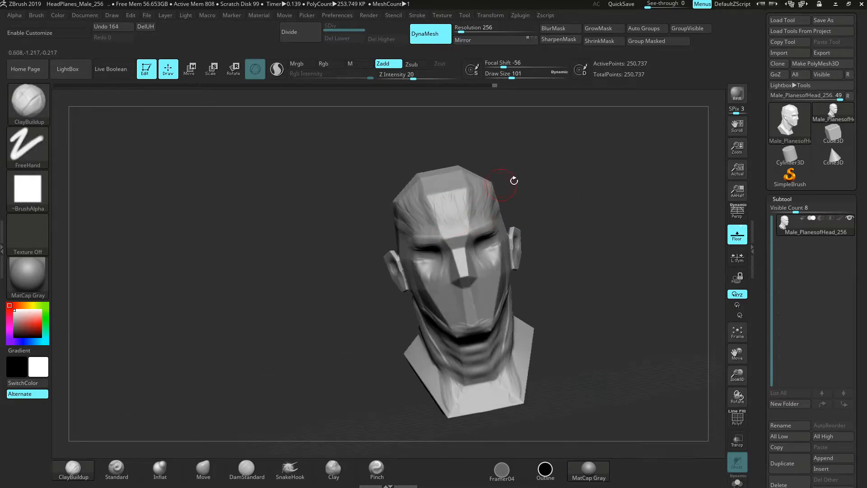
drag(553, 191, 524, 194)
drag(487, 217, 502, 194)
drag(452, 246, 457, 253)
drag(445, 239, 449, 236)
Add ClayBuildup strokes from the forehead toward the temple and outer brow.
click(333, 470)
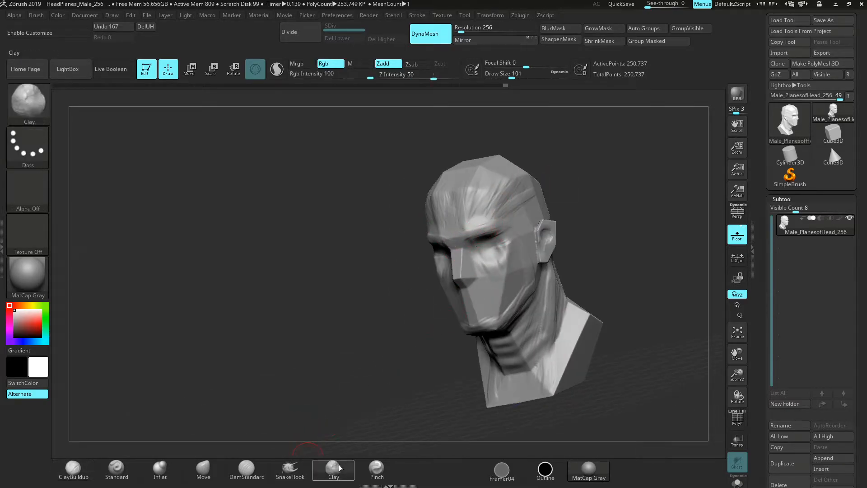
click(31, 108)
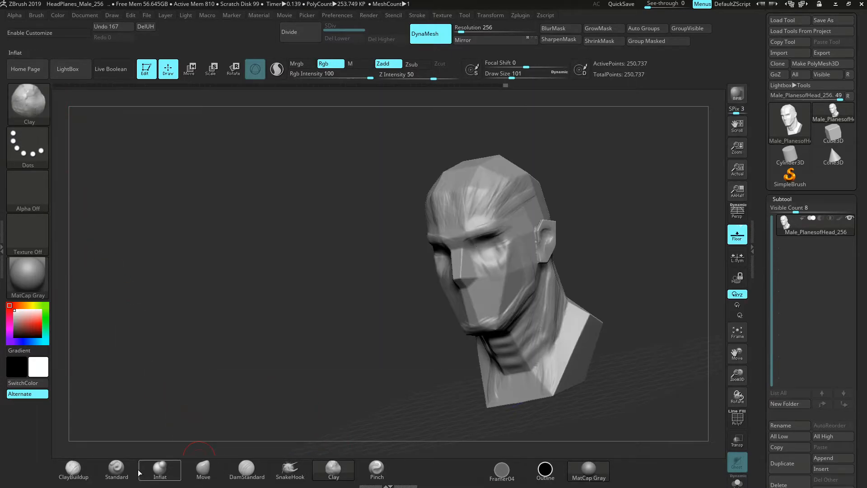
click(74, 470)
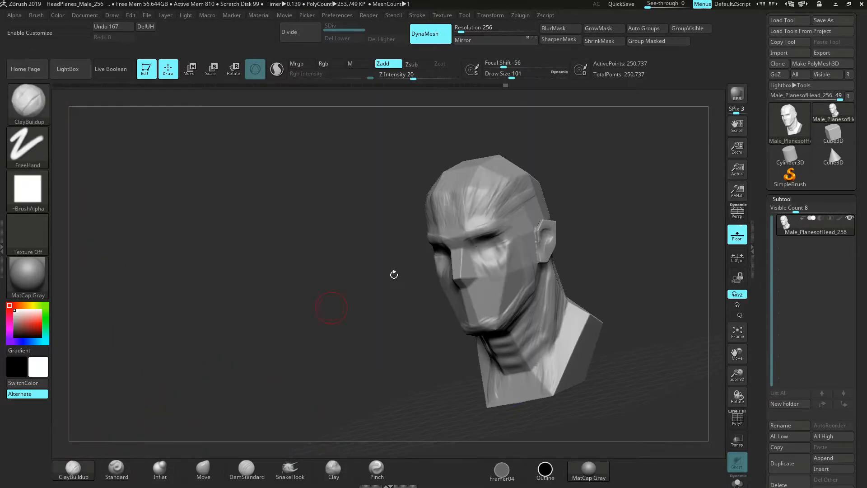
mouse_move(487, 209)
mouse_down()
mouse_move(505, 205)
mouse_move(524, 239)
mouse_up()
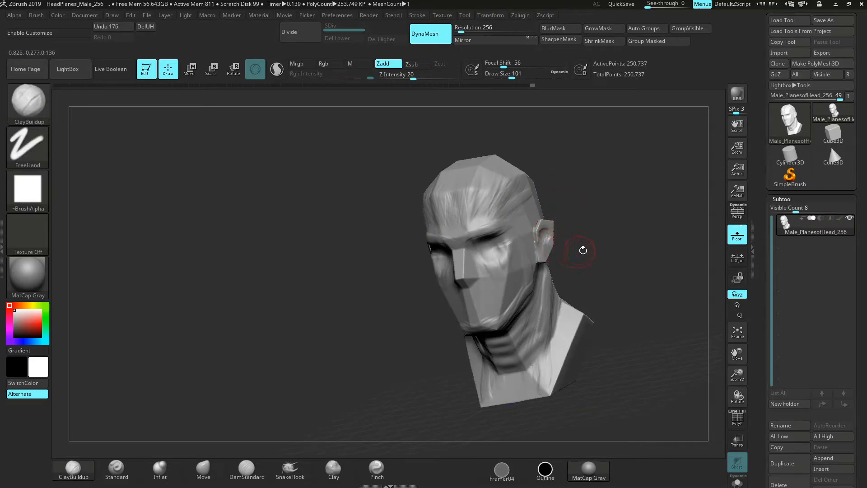
Adjust the ears and the adjoining sides of the head with the Move brush at draw size 338.
drag(589, 226, 614, 248)
drag(740, 374, 741, 386)
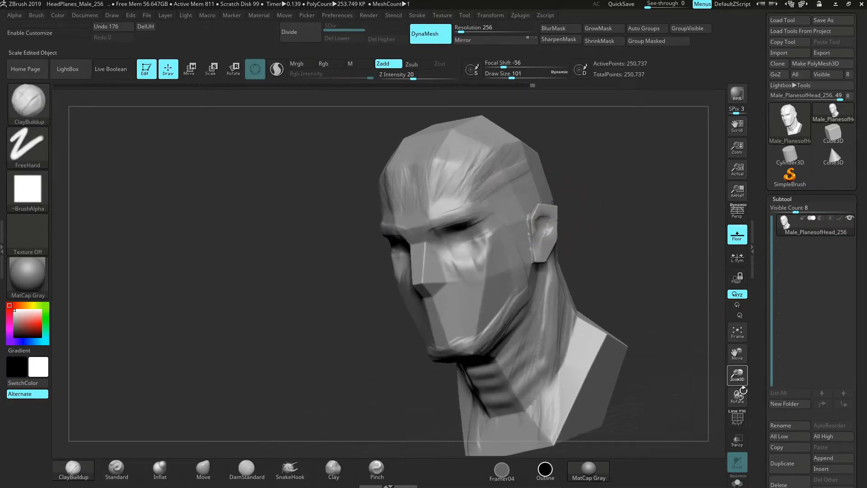
click(204, 469)
key(space)
drag(346, 308, 362, 307)
drag(739, 376, 738, 362)
mouse_move(659, 311)
shift+mouse_down()
mouse_move(683, 298)
mouse_move(669, 297)
shift+mouse_up()
drag(538, 227, 497, 232)
drag(506, 226, 516, 223)
drag(556, 222, 542, 226)
drag(510, 226, 516, 222)
mouse_move(535, 217)
mouse_down()
mouse_move(564, 233)
mouse_move(538, 239)
mouse_up()
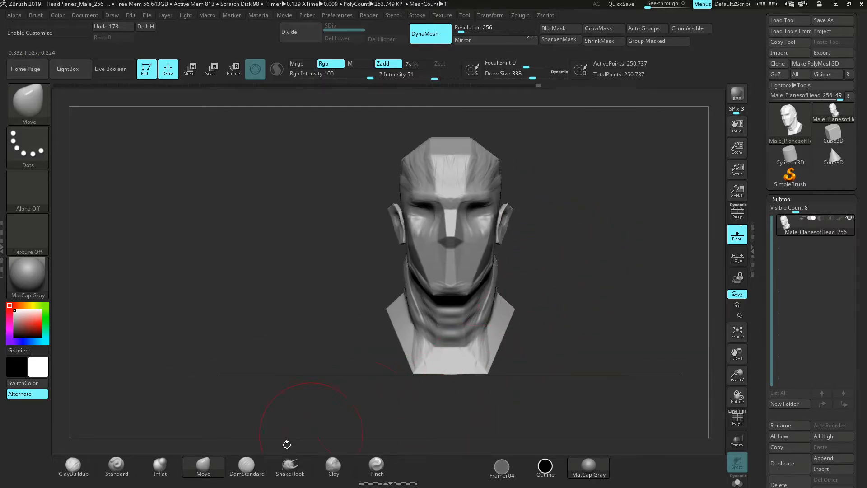
Carve grooves across the front and side of the neck with DamStandard at draw size 140.
click(247, 465)
key(space)
drag(436, 288, 418, 288)
mouse_move(632, 275)
mouse_down()
mouse_move(599, 267)
mouse_move(586, 236)
mouse_move(589, 257)
mouse_up()
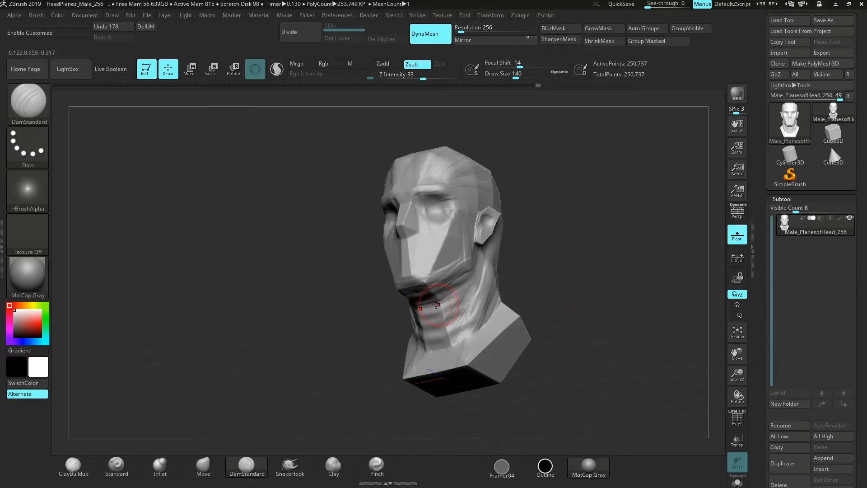
drag(442, 302, 435, 311)
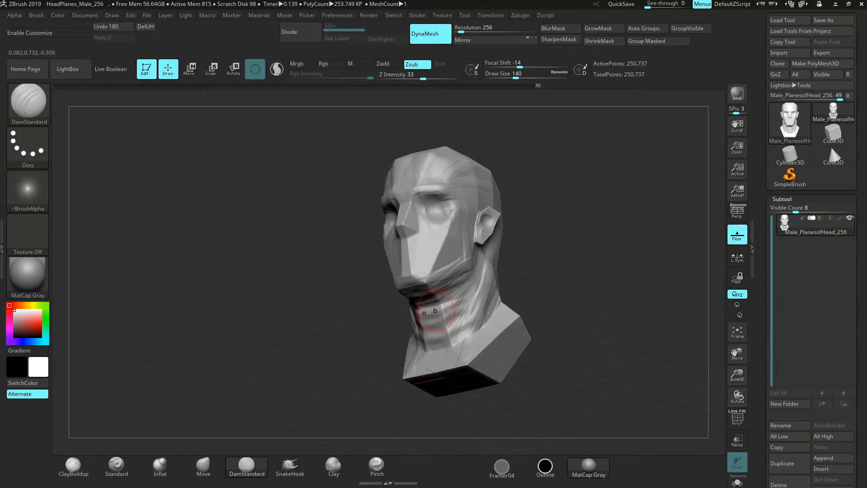
drag(445, 345, 430, 352)
drag(467, 327, 445, 345)
Try carving DamStandard grooves into the middle of the forehead and undo them.
mouse_move(630, 192)
mouse_down()
mouse_move(591, 219)
mouse_move(584, 296)
mouse_up()
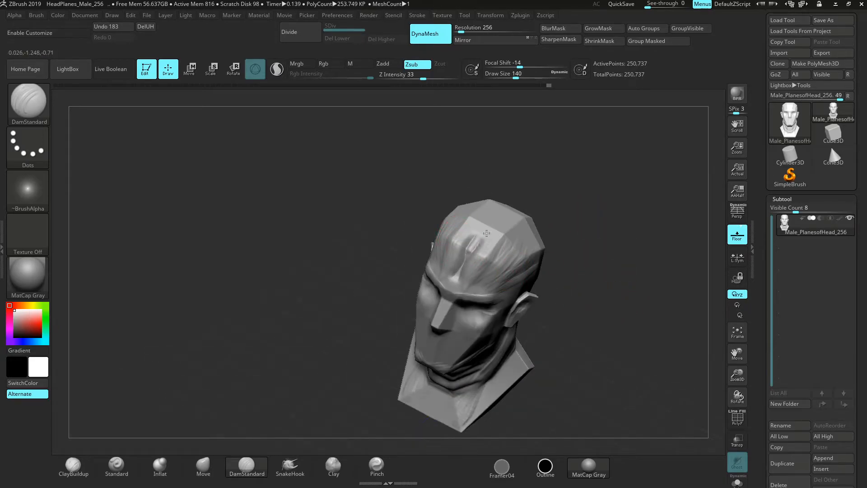
drag(454, 275, 453, 278)
mouse_move(565, 178)
mouse_down()
mouse_move(579, 150)
mouse_move(551, 204)
mouse_up()
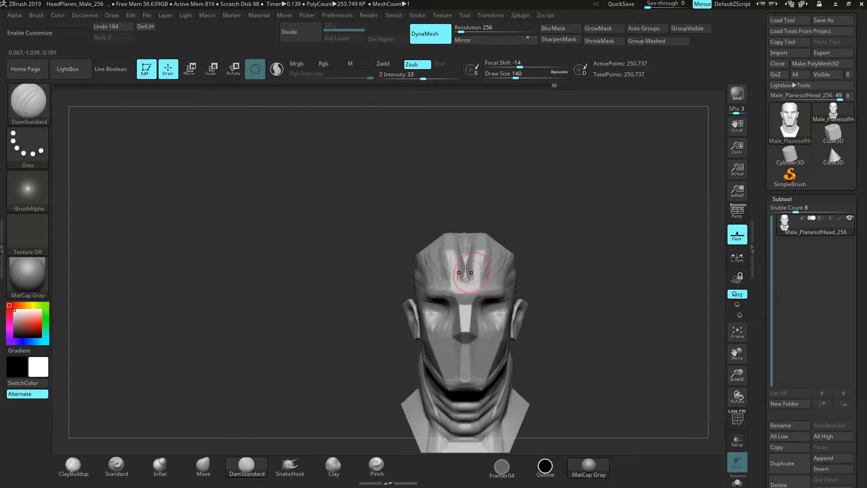
key(ctrl+z)
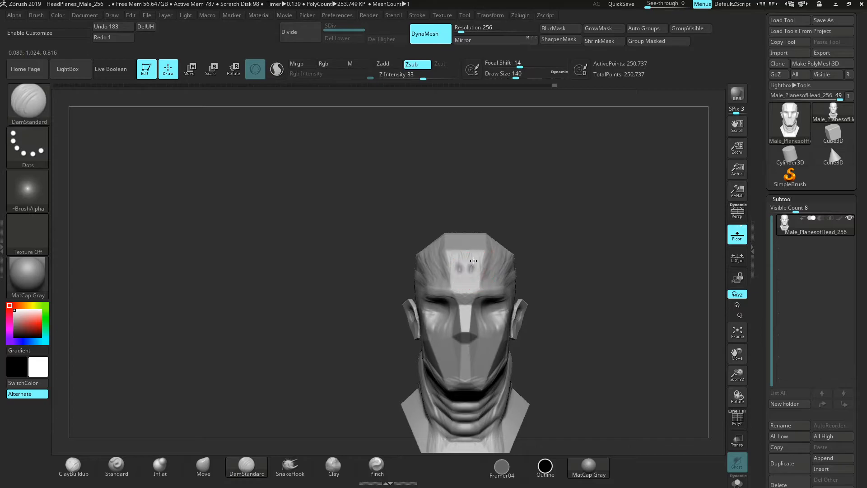
drag(480, 232, 482, 229)
drag(570, 212, 544, 231)
key(ctrl+z)
drag(591, 260, 611, 255)
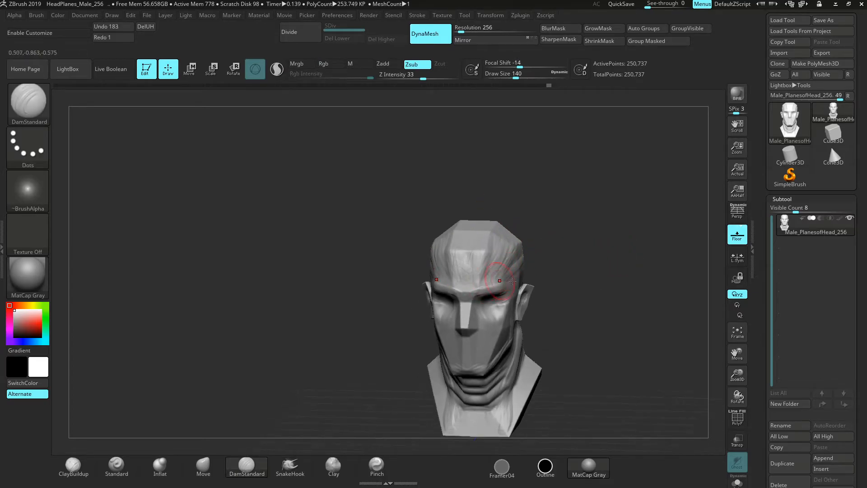
Try a DamStandard groove along the inner eye socket and undo it.
drag(601, 289, 626, 295)
drag(741, 374, 745, 429)
drag(654, 278, 630, 274)
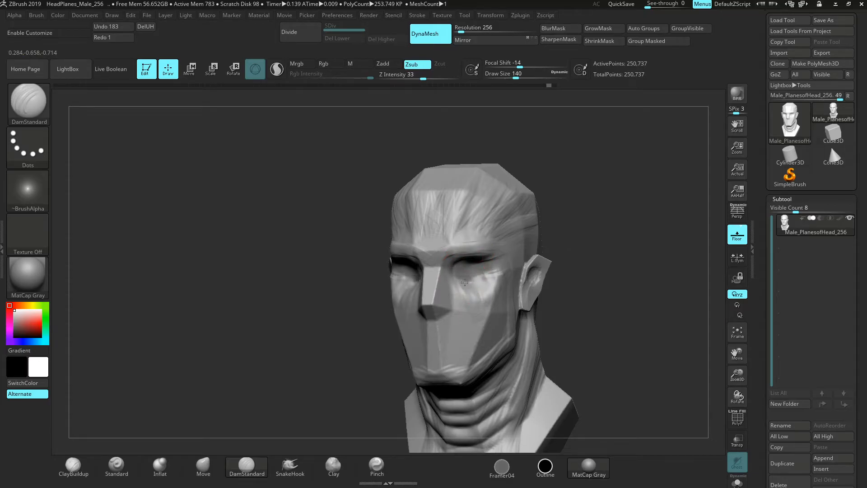
drag(463, 260, 454, 269)
mouse_move(564, 235)
mouse_down()
mouse_move(592, 236)
mouse_move(547, 244)
mouse_up()
key(ctrl+z)
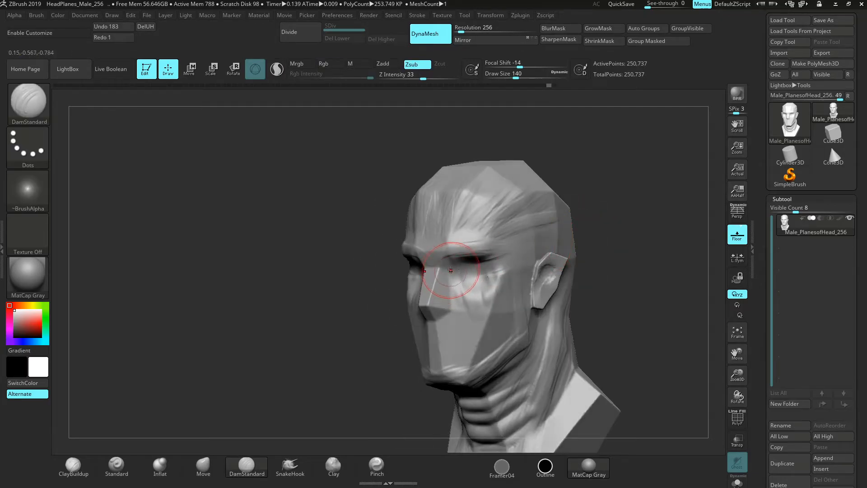
Carve a DamStandard groove beside the base of the nose, undoing the extra stroke.
drag(450, 304, 442, 317)
drag(651, 251, 688, 260)
drag(625, 277, 654, 278)
mouse_move(576, 314)
mouse_down()
mouse_move(586, 265)
mouse_move(507, 250)
mouse_up()
mouse_move(436, 237)
mouse_down()
mouse_move(426, 268)
mouse_move(432, 260)
mouse_up()
key(ctrl+z)
Set DamStandard to draw size 46 and Z intensity 11 and carve a faint line down the cheek.
key(space)
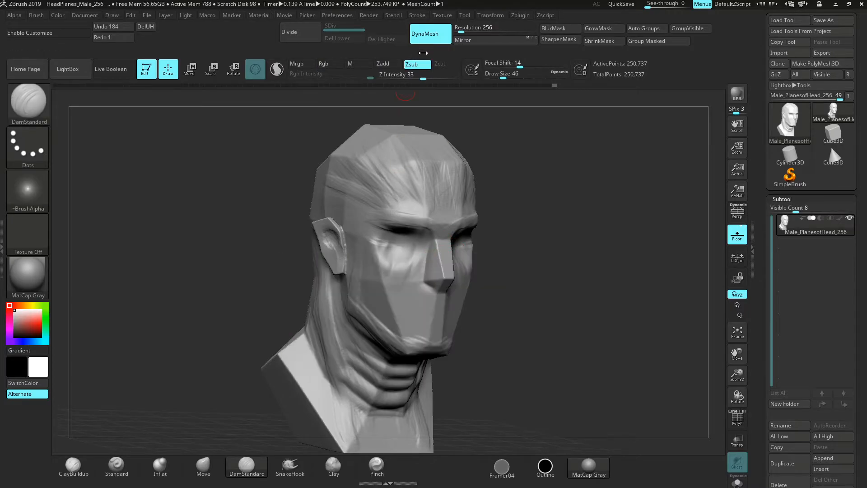
drag(410, 76, 404, 76)
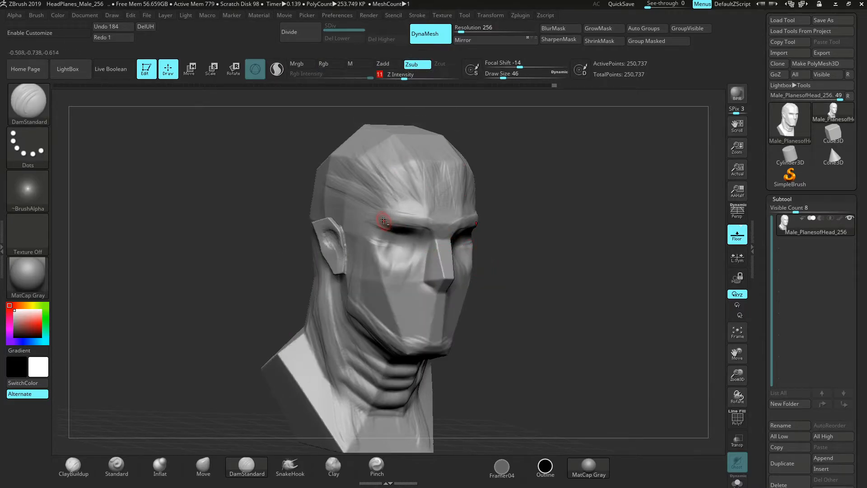
drag(538, 273, 473, 295)
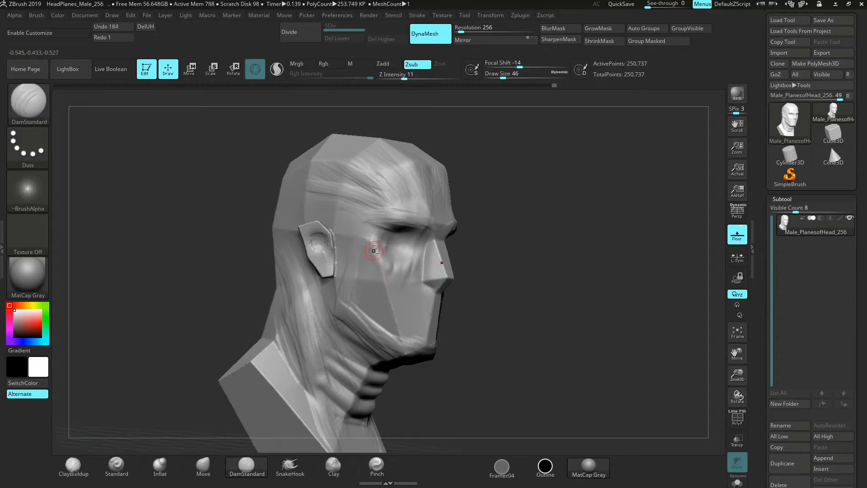
drag(389, 289, 400, 320)
drag(583, 299, 459, 312)
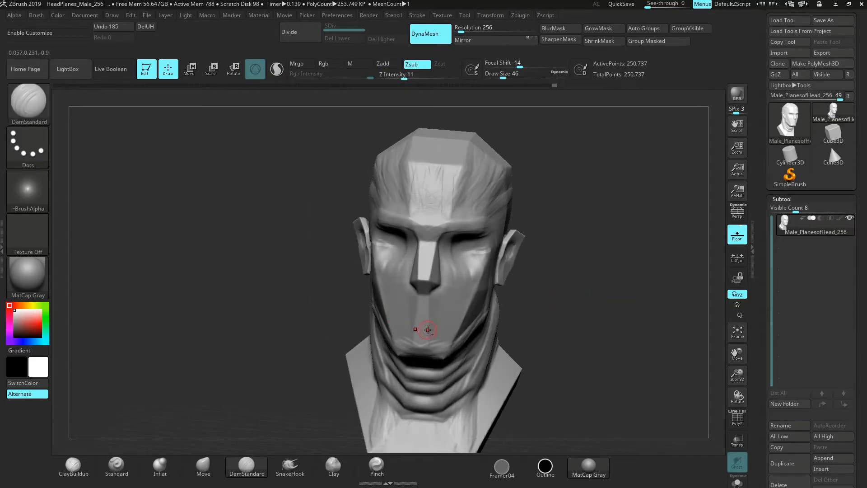
drag(593, 301, 607, 303)
Smooth the lower cheek and carve a fine DamStandard line beside the eye at draw size 62.
shift+drag(397, 317, 424, 292)
shift+drag(387, 319, 418, 298)
key(space)
mouse_move(620, 252)
mouse_down()
mouse_move(547, 231)
mouse_move(502, 265)
mouse_move(511, 265)
mouse_move(504, 228)
mouse_up()
key(space)
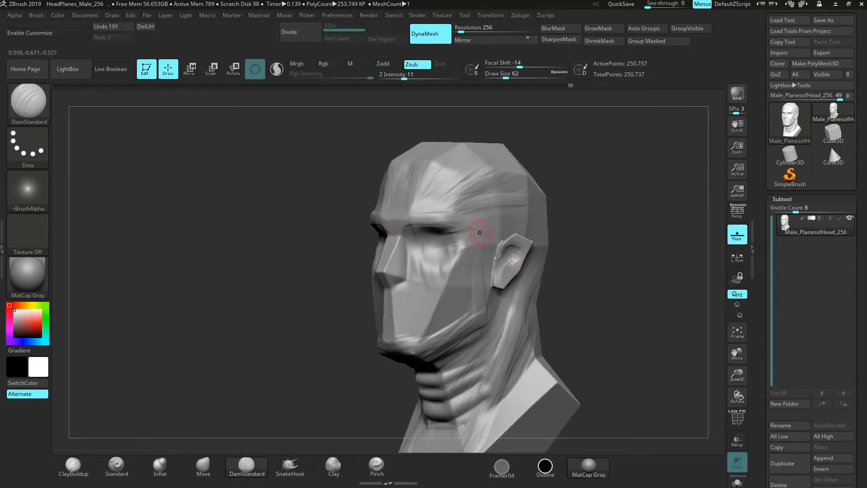
drag(640, 267, 649, 294)
Try pulling long horns out of the upper head with SnakeHook at draw size 207, and undo them.
click(290, 465)
key(space)
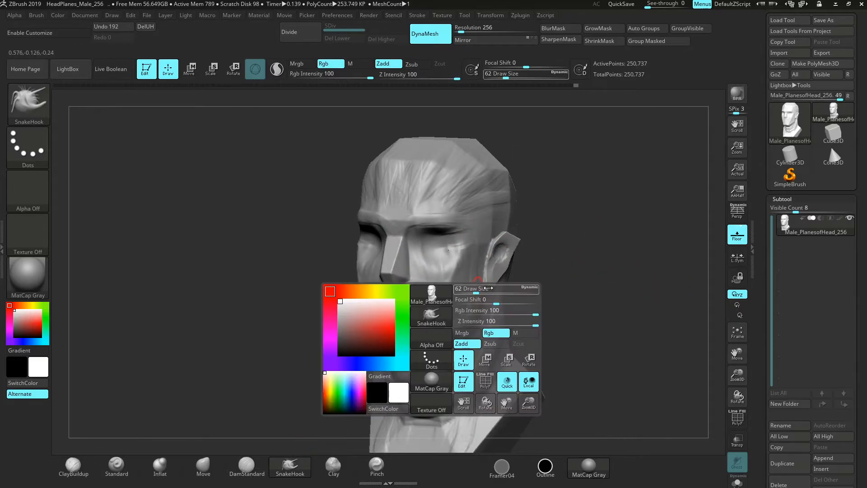
drag(739, 374, 717, 339)
key(space)
drag(563, 222, 553, 221)
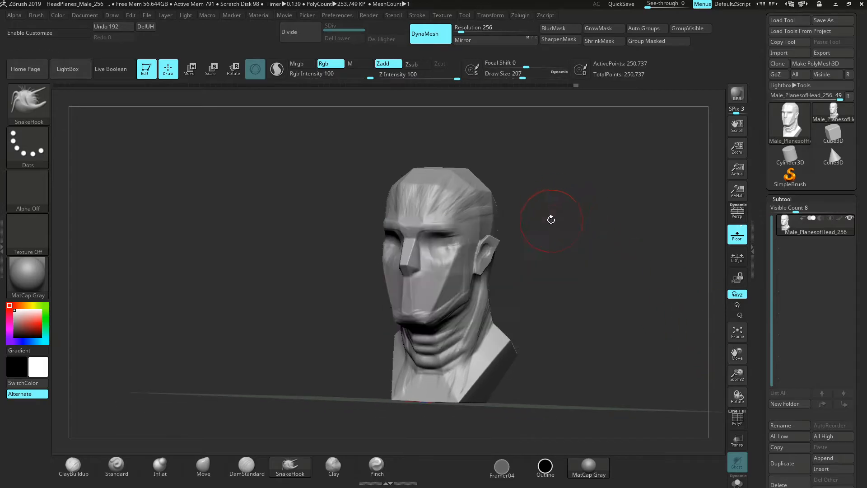
mouse_move(474, 193)
mouse_down()
mouse_move(584, 199)
mouse_move(492, 222)
mouse_move(538, 227)
mouse_up()
drag(576, 220, 488, 212)
drag(507, 158, 608, 137)
key(ctrl+z)
key(ctrl+z)
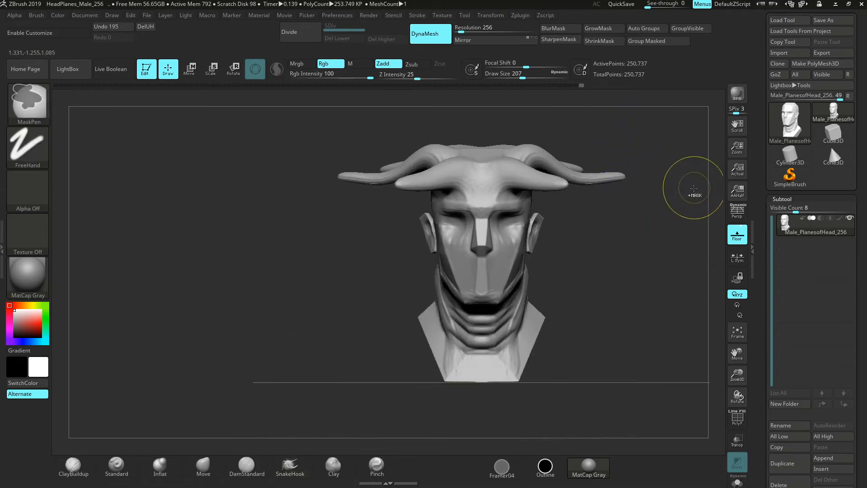
key(ctrl+z)
Try pulling downward-slanting SnakeHook horns from the upper head and undo them.
drag(629, 198, 594, 180)
mouse_move(505, 145)
mouse_down()
mouse_move(542, 163)
mouse_move(608, 172)
mouse_move(617, 199)
mouse_move(592, 267)
mouse_move(658, 287)
mouse_up()
key(space)
key(ctrl+z)
drag(499, 166, 585, 206)
mouse_move(625, 195)
mouse_down()
mouse_move(645, 170)
mouse_move(642, 156)
mouse_move(580, 179)
mouse_up()
key(ctrl+z)
Change the SnakeHook draw size, try more horn shapes on the upper head, and undo them all.
key(space)
drag(496, 171, 515, 176)
key(ctrl+z)
key(space)
drag(606, 171, 576, 158)
drag(630, 177, 670, 173)
mouse_move(466, 178)
mouse_down()
mouse_move(471, 160)
mouse_move(539, 157)
mouse_up()
drag(556, 150, 581, 147)
key(ctrl+z)
key(ctrl+z)
key(ctrl+z)
key(ctrl+z)
Try stretching the chin down over the neck with SnakeHook at draw size 97 and undo it.
mouse_move(597, 255)
mouse_down()
mouse_move(421, 309)
mouse_move(452, 336)
mouse_up()
mouse_move(393, 354)
mouse_down()
mouse_move(397, 344)
mouse_move(502, 307)
mouse_up()
key(ctrl+z)
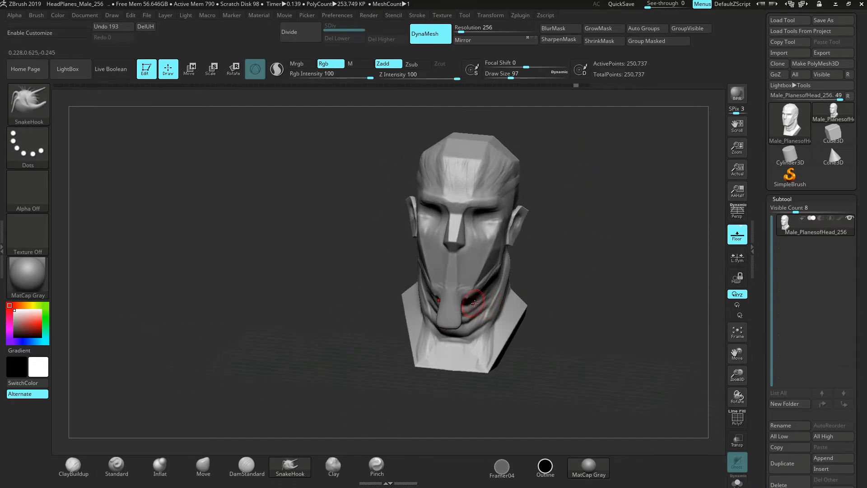
key(space)
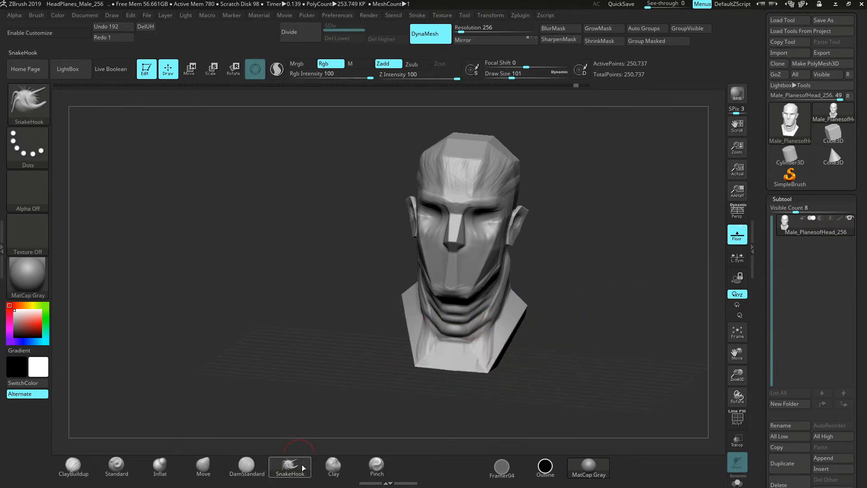
Lay Clay strokes over the folds at the front of the neck at draw size 59.
click(334, 468)
key(space)
click(460, 304)
drag(621, 299, 616, 251)
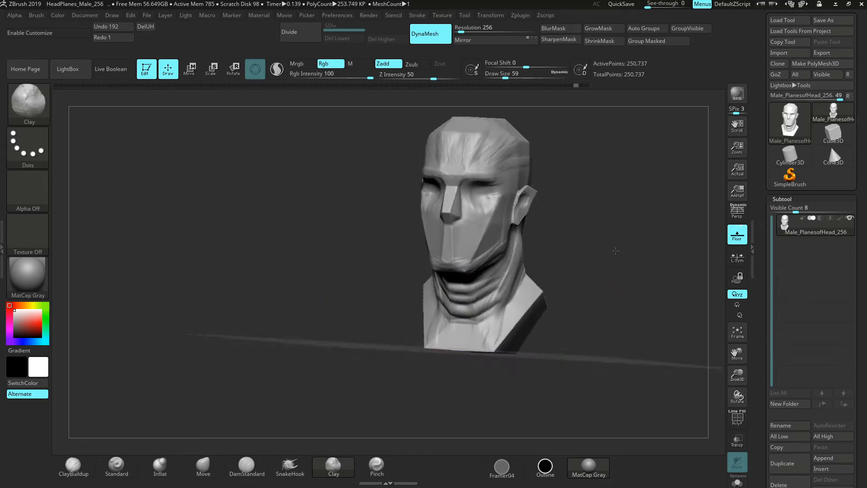
mouse_move(738, 375)
mouse_down()
mouse_move(699, 354)
mouse_move(634, 270)
mouse_up()
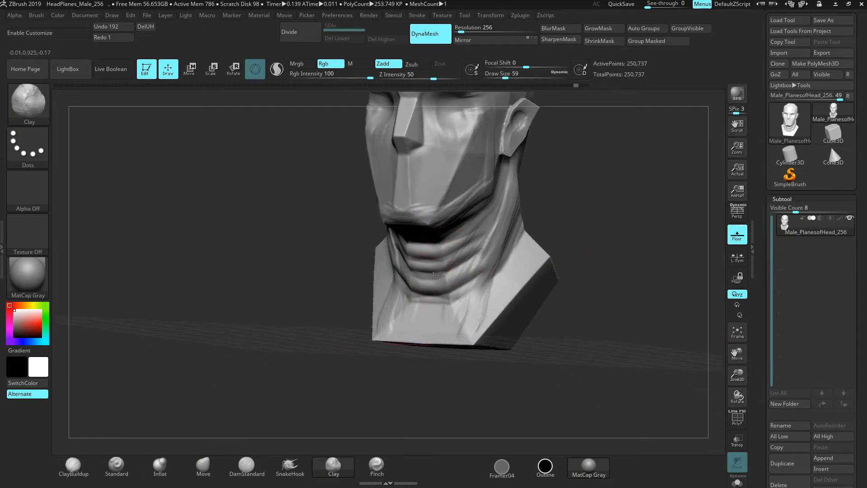
mouse_move(428, 262)
mouse_down()
mouse_move(461, 260)
mouse_move(440, 274)
mouse_move(467, 281)
mouse_move(455, 298)
mouse_up()
key(ctrl+z)
key(ctrl+z)
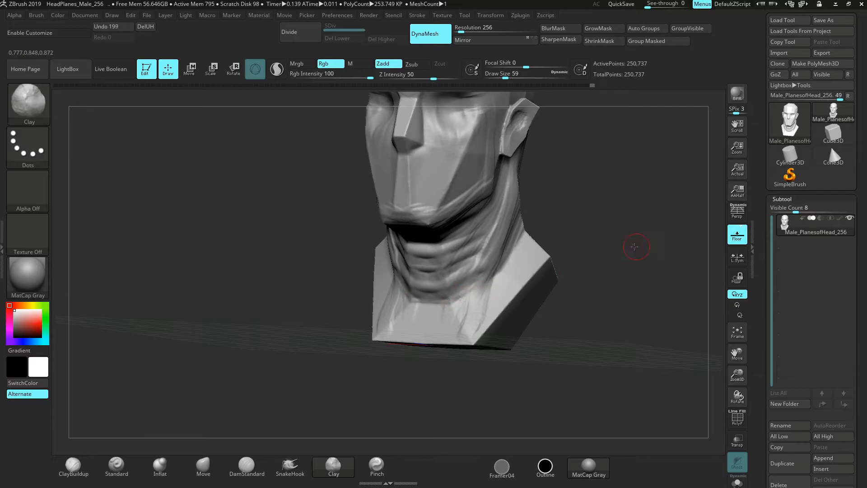
Build up the side of the neck and the area under the jaw with further Clay strokes.
drag(635, 246, 591, 247)
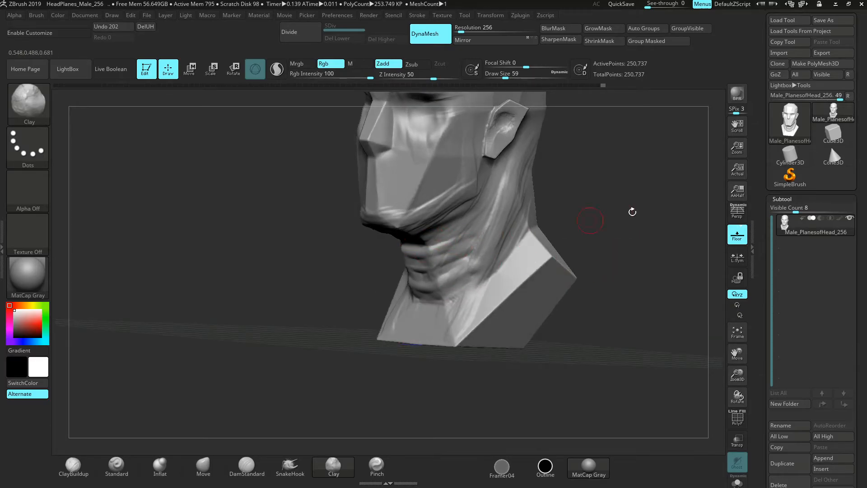
drag(603, 218, 641, 216)
drag(389, 245, 424, 244)
drag(506, 229, 430, 236)
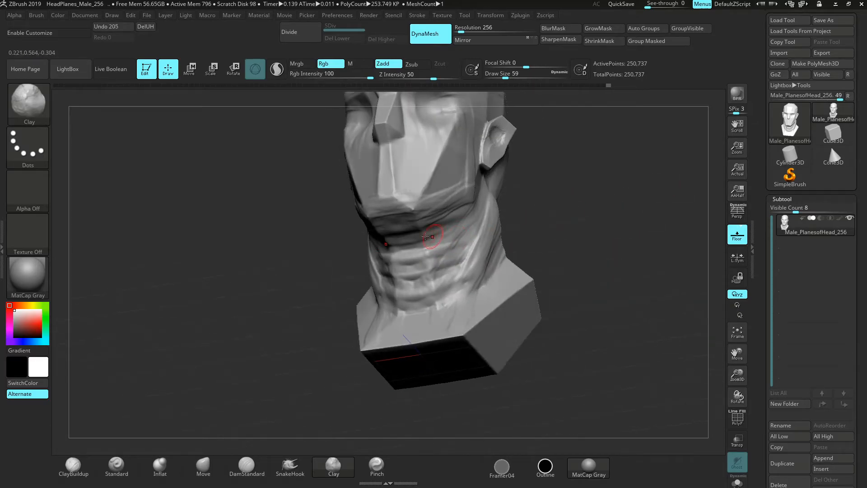
Switch to ClayBuildup for another neck stroke and smooth the neck folds.
click(75, 468)
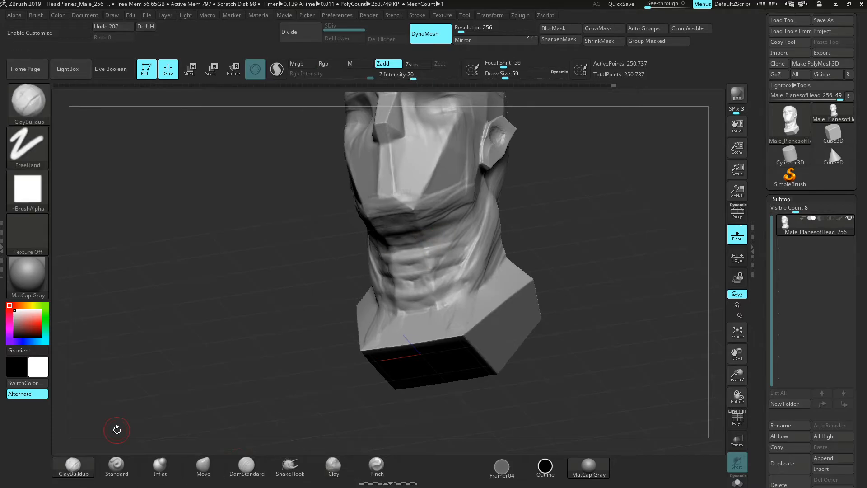
drag(630, 215, 589, 222)
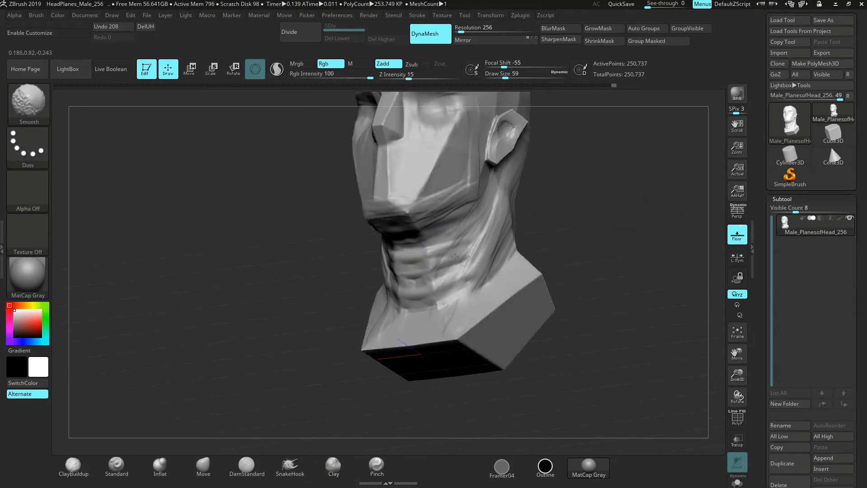
shift+drag(465, 276, 457, 288)
alt+drag(580, 221, 580, 275)
Set the Clay brush to the DragRect stroke with Alpha 31 and stamp the texture under the jaw.
click(341, 469)
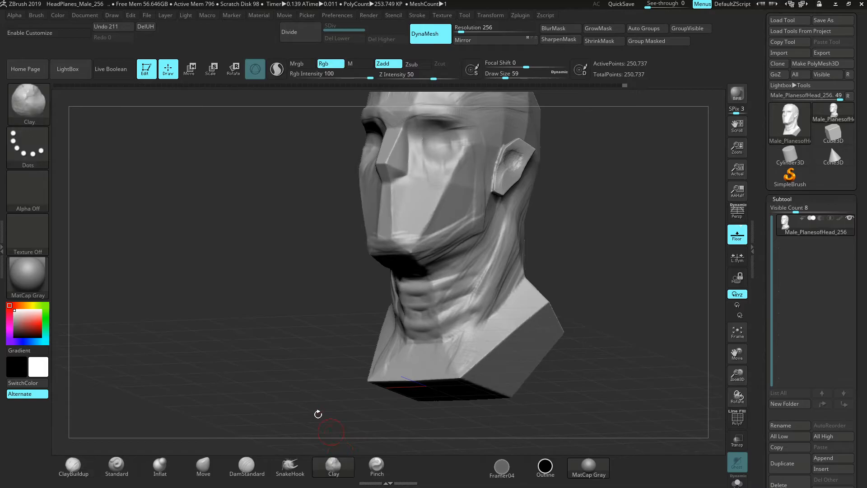
click(16, 134)
click(129, 153)
click(27, 190)
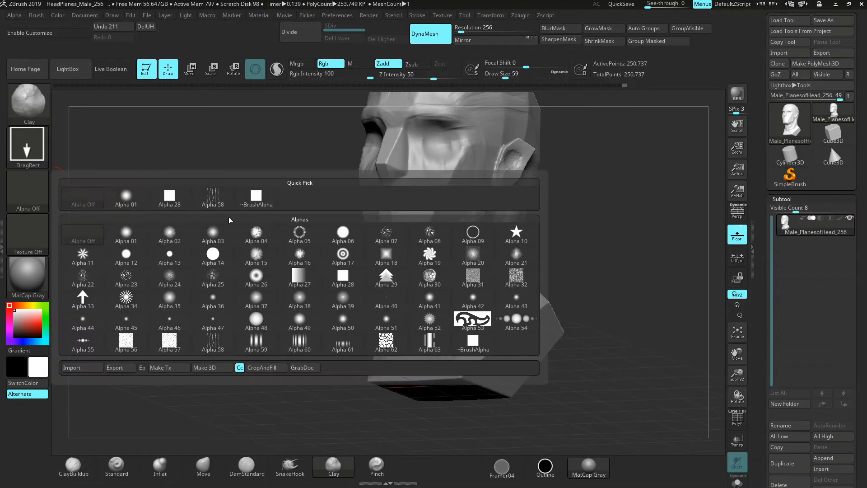
click(473, 275)
drag(633, 304, 629, 244)
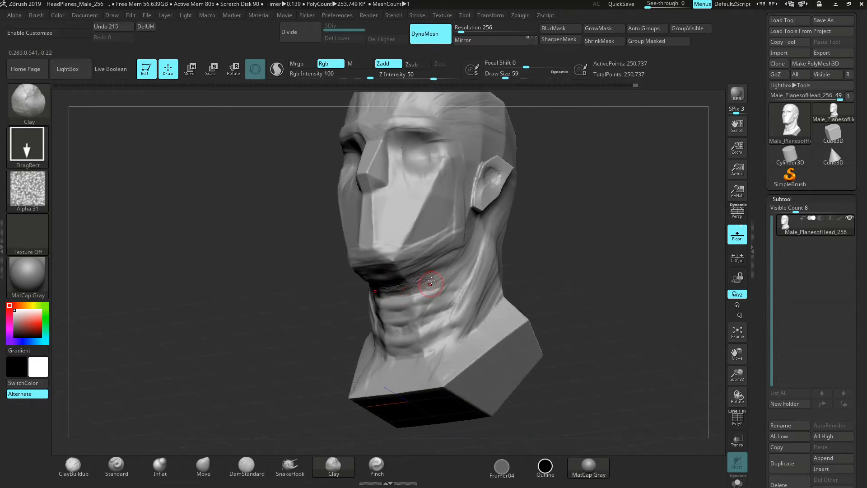
Stamp the Alpha 31 texture along the side of the neck beneath the jaw, keeping the Clay brush on the DragRect stroke.
click(25, 145)
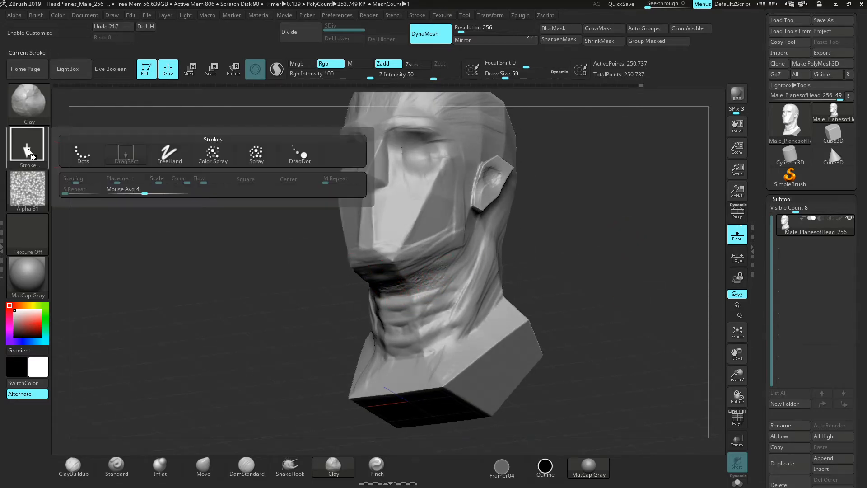
click(122, 156)
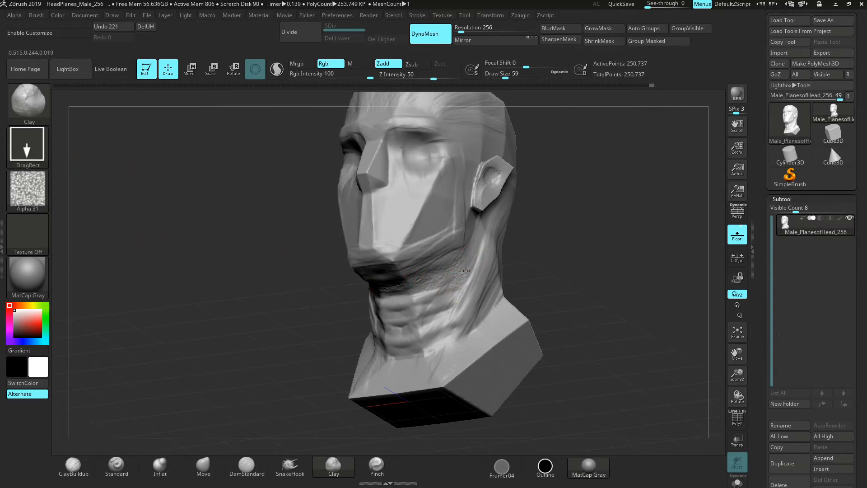
drag(594, 271, 458, 278)
drag(399, 301, 391, 278)
mouse_move(497, 274)
mouse_down()
mouse_move(558, 291)
mouse_move(549, 327)
mouse_up()
Switch to the Pinch brush at draw size 116 and sharpen the plane edge above the temple.
click(367, 475)
mouse_move(662, 152)
alt+mouse_down()
mouse_move(670, 190)
mouse_move(639, 204)
mouse_move(650, 182)
mouse_move(639, 202)
mouse_move(655, 207)
alt+mouse_up()
key(space)
key(space)
key(space)
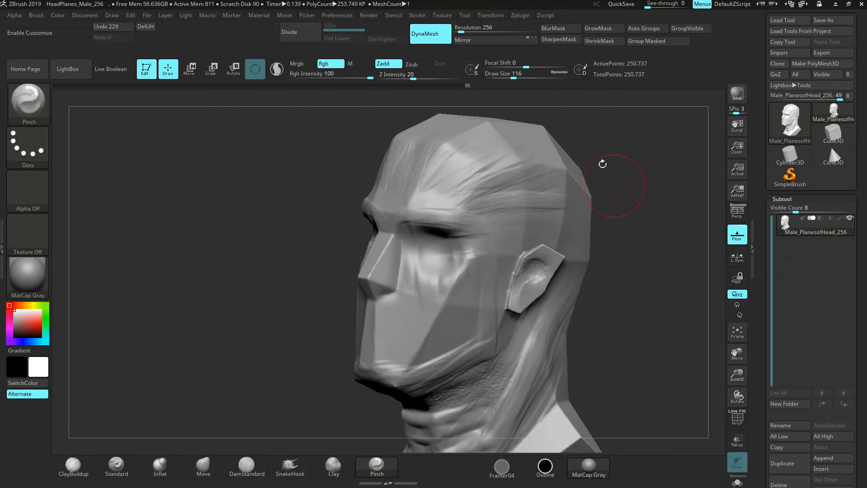
mouse_move(501, 169)
mouse_down()
mouse_move(539, 188)
mouse_move(492, 176)
mouse_move(546, 165)
mouse_up()
drag(617, 174, 475, 186)
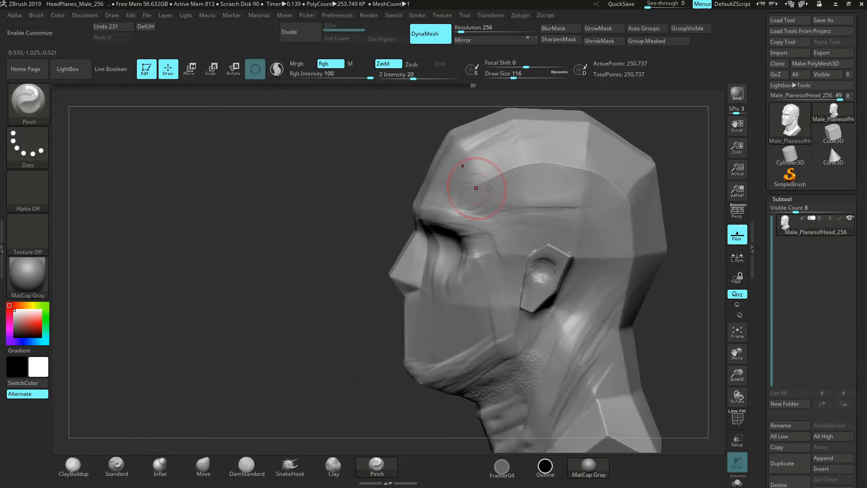
Tighten the plane edges between the forehead and the side of the skull with more Pinch strokes.
shift+drag(699, 132, 695, 170)
drag(658, 214, 648, 217)
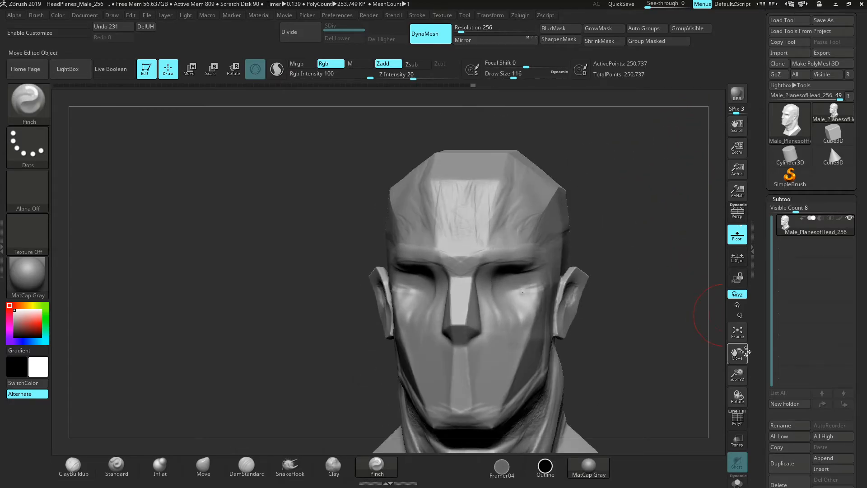
drag(740, 374, 732, 335)
drag(710, 271, 670, 279)
shift+drag(567, 184, 561, 194)
drag(641, 203, 634, 224)
drag(497, 203, 497, 210)
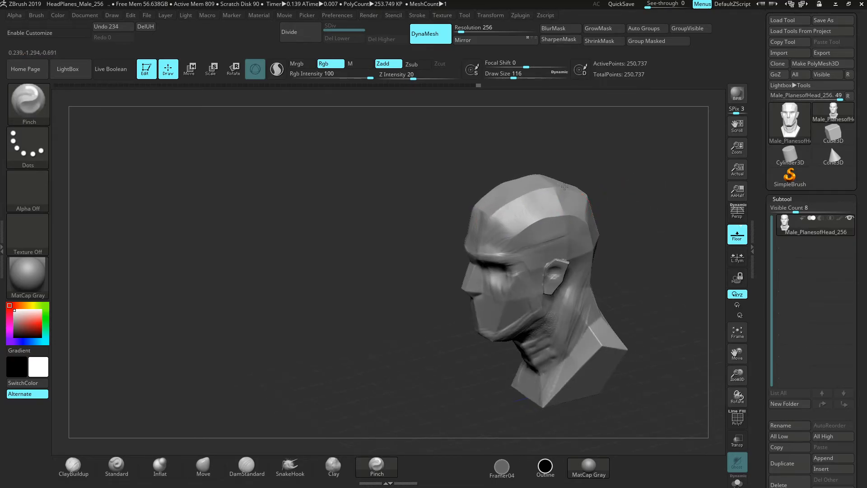
Pinch the edge of the central forehead plane from the brow area up towards the crown.
drag(638, 164, 606, 219)
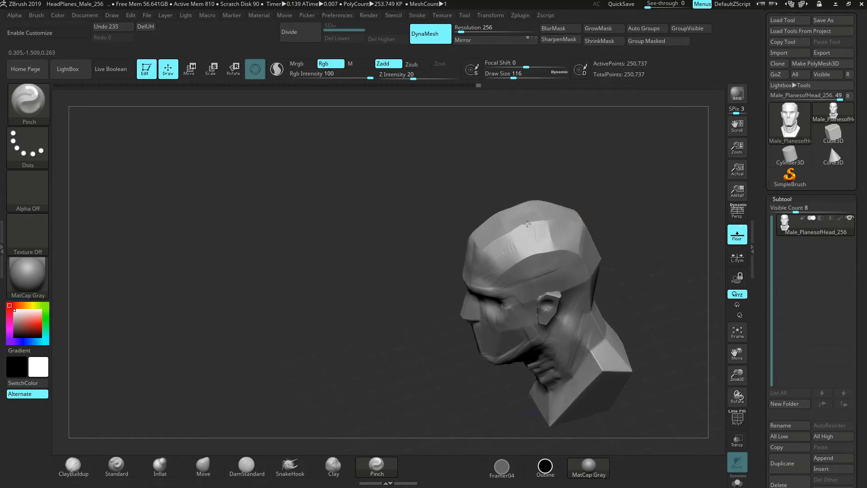
drag(492, 242, 538, 220)
drag(542, 185, 562, 148)
drag(498, 258, 510, 244)
shift+drag(555, 186, 580, 168)
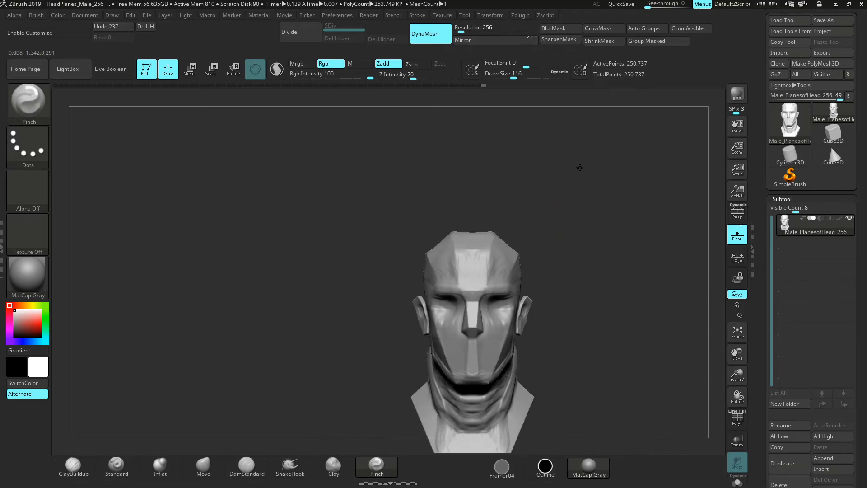
Inspect the stretched topology on the skull in wireframe and remesh the head with DynaMesh at resolution 256.
alt+drag(653, 247, 621, 255)
drag(740, 376, 740, 404)
click(739, 419)
drag(696, 331, 695, 357)
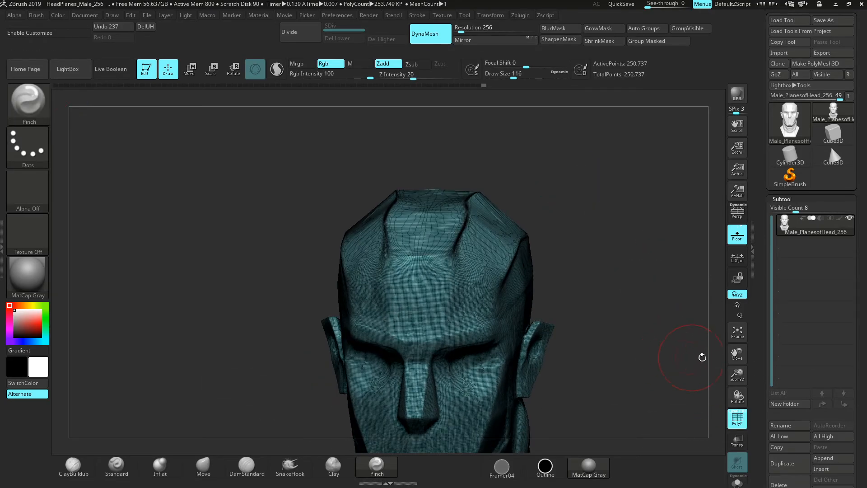
drag(510, 189, 538, 195)
ctrl+drag(559, 151, 597, 203)
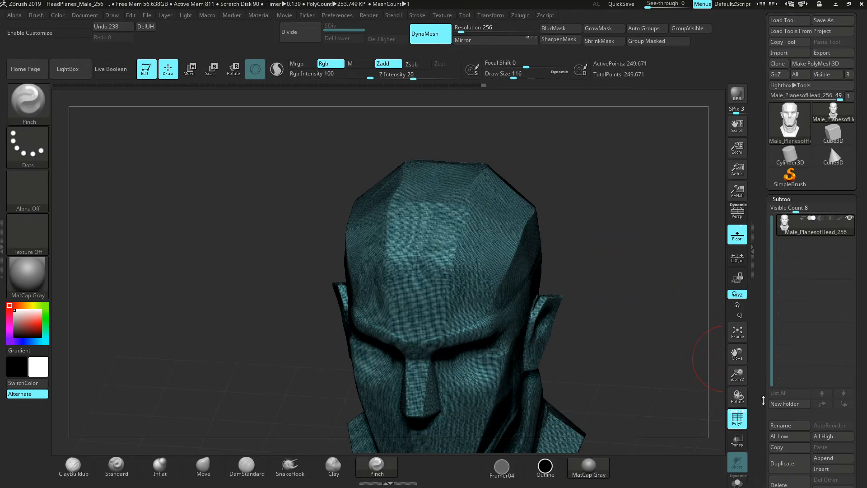
click(739, 415)
Pinch the edges of the top skull plane on the remeshed head to make them crisper.
drag(740, 403, 649, 257)
drag(448, 230, 461, 235)
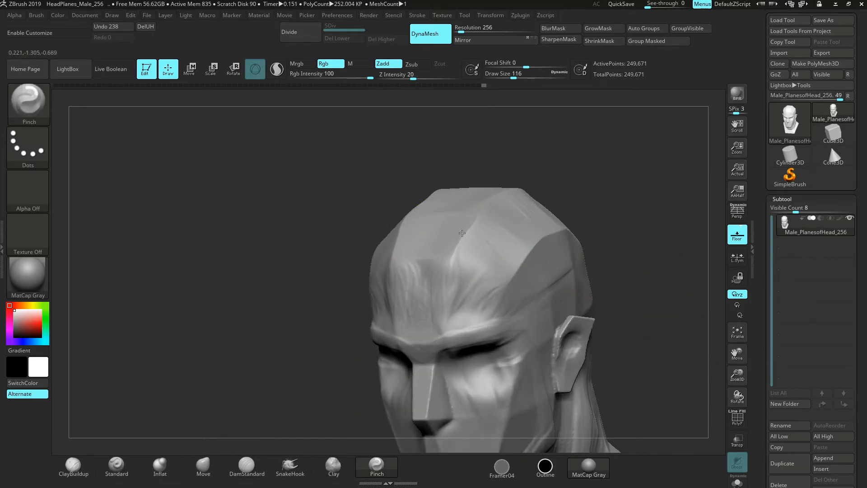
drag(548, 118, 567, 188)
drag(469, 246, 476, 228)
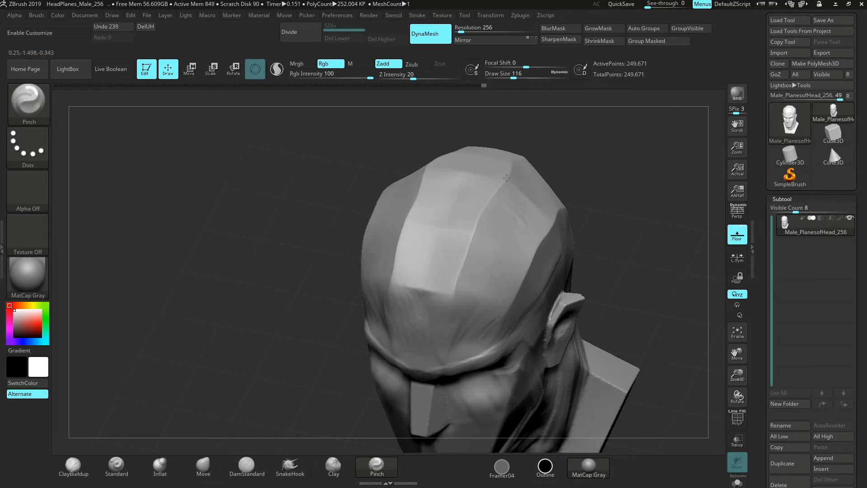
drag(460, 267, 460, 273)
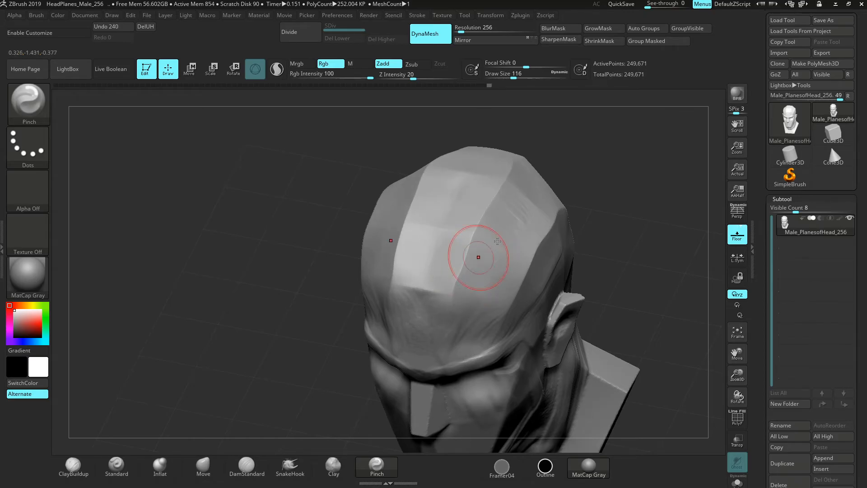
Examine the sculpted head from the front, three-quarter and profile angles, checking the skull planes, face and neck folds.
drag(678, 152, 711, 175)
shift+drag(698, 326, 719, 344)
drag(738, 396, 717, 341)
drag(736, 377, 633, 258)
alt+drag(607, 292, 610, 316)
drag(609, 316, 594, 320)
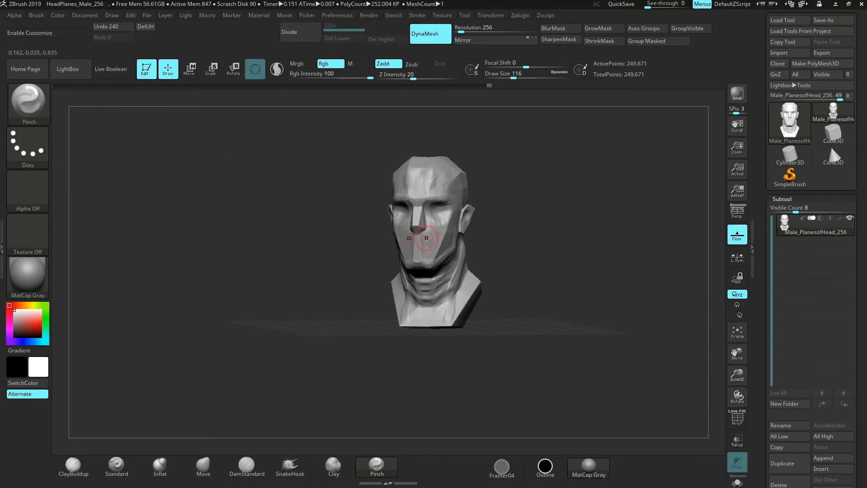
alt+drag(534, 179, 541, 238)
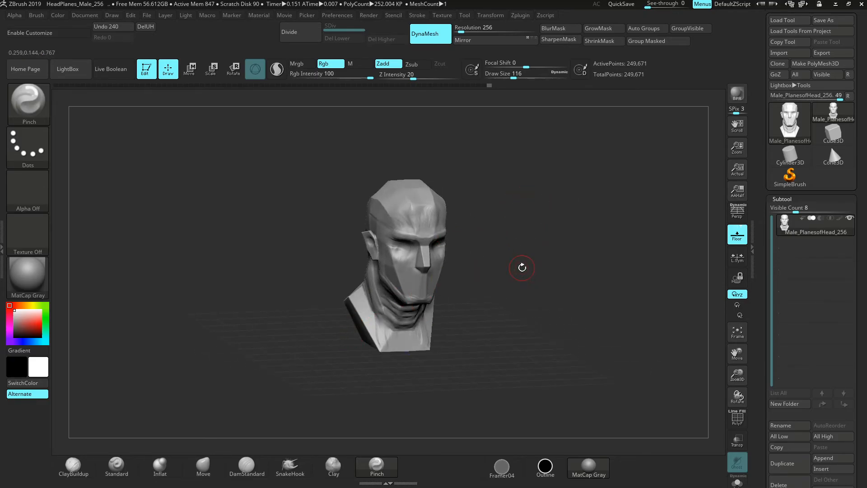
drag(462, 262, 530, 255)
drag(729, 379, 721, 420)
mouse_move(573, 265)
mouse_down()
mouse_move(560, 267)
mouse_move(570, 267)
mouse_up()
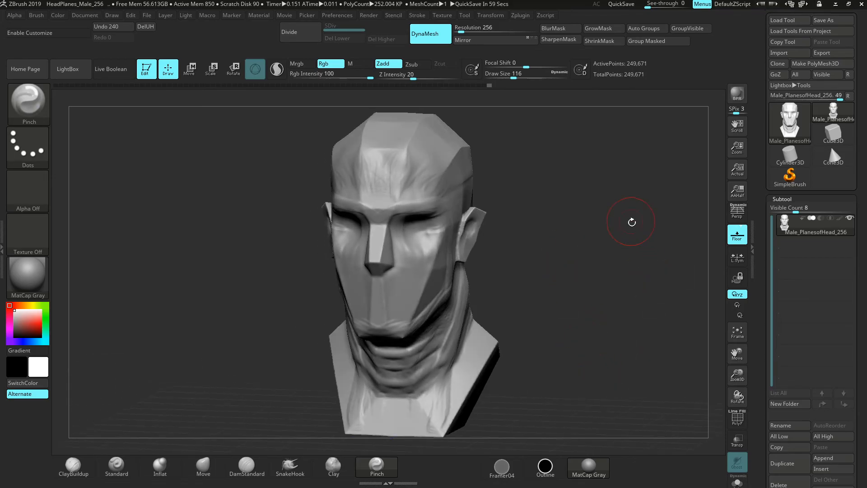
drag(622, 265, 589, 271)
drag(731, 379, 730, 373)
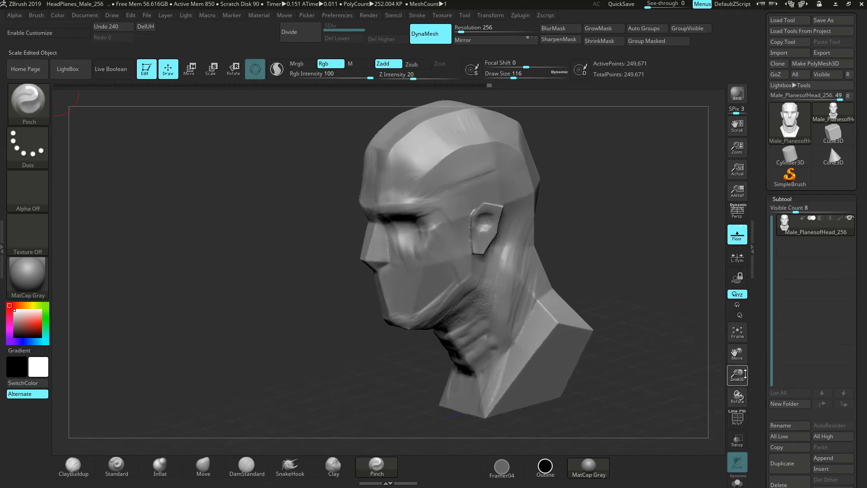
drag(649, 291, 649, 313)
drag(737, 376, 737, 368)
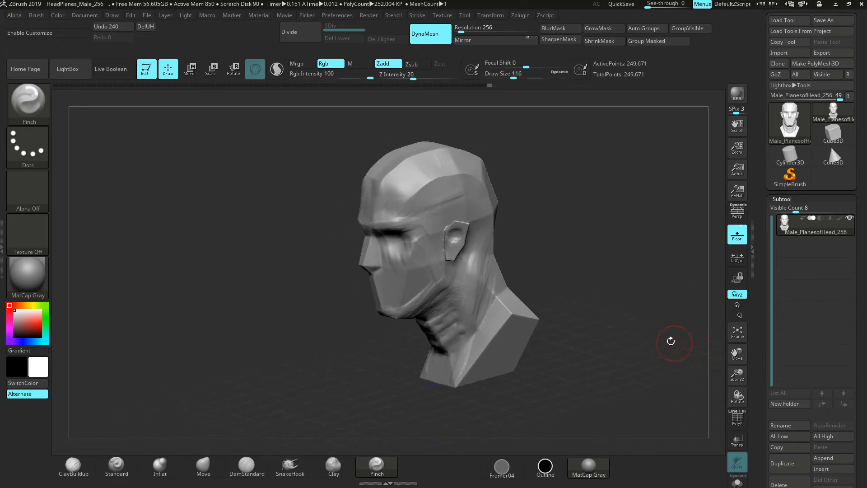
drag(672, 340, 686, 334)
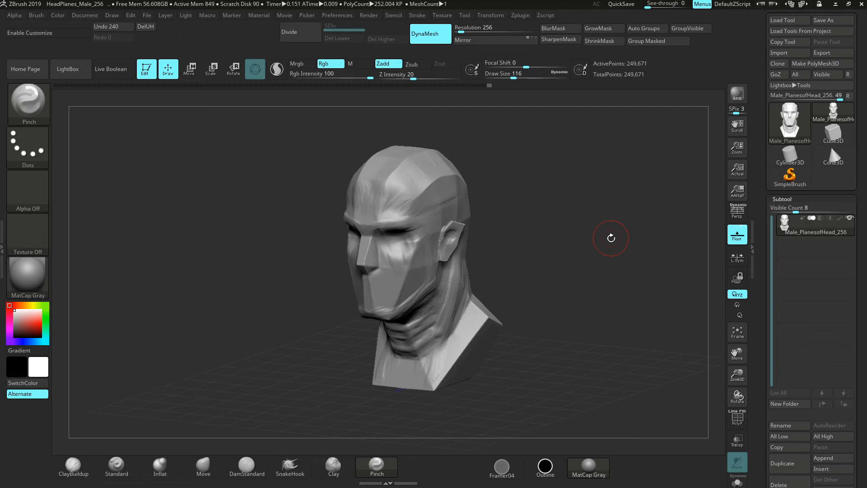
key(super)
drag(495, 296, 525, 273)
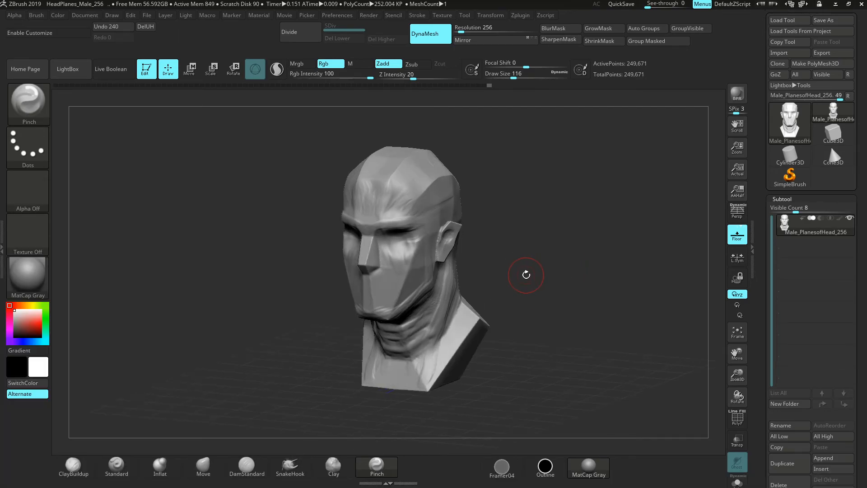